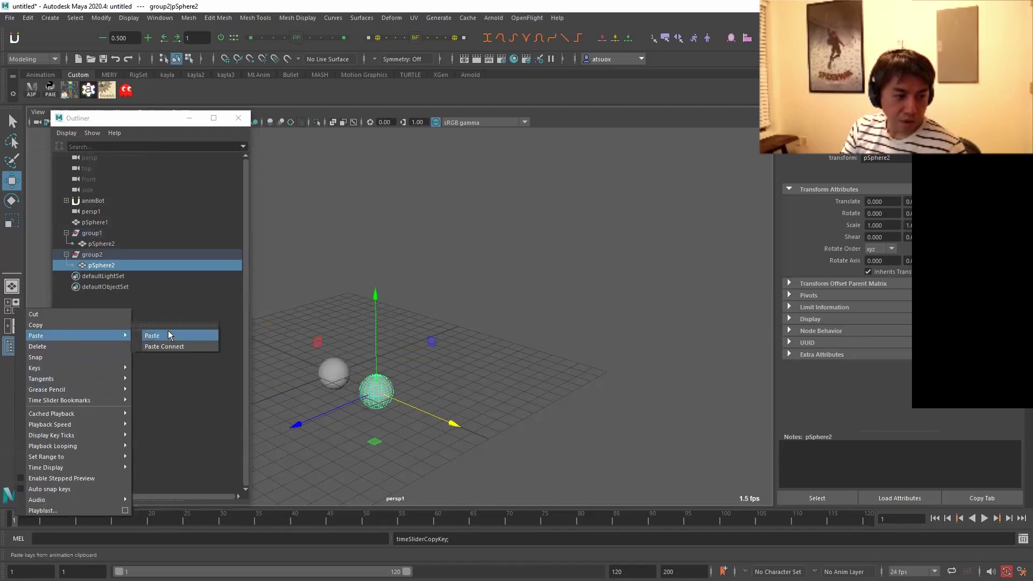
Move group2 along X to about 7.49, beyond the group1 sphere, and check the three spheres' animation.
{"action": "left_click", "coordinate": [92, 255]}
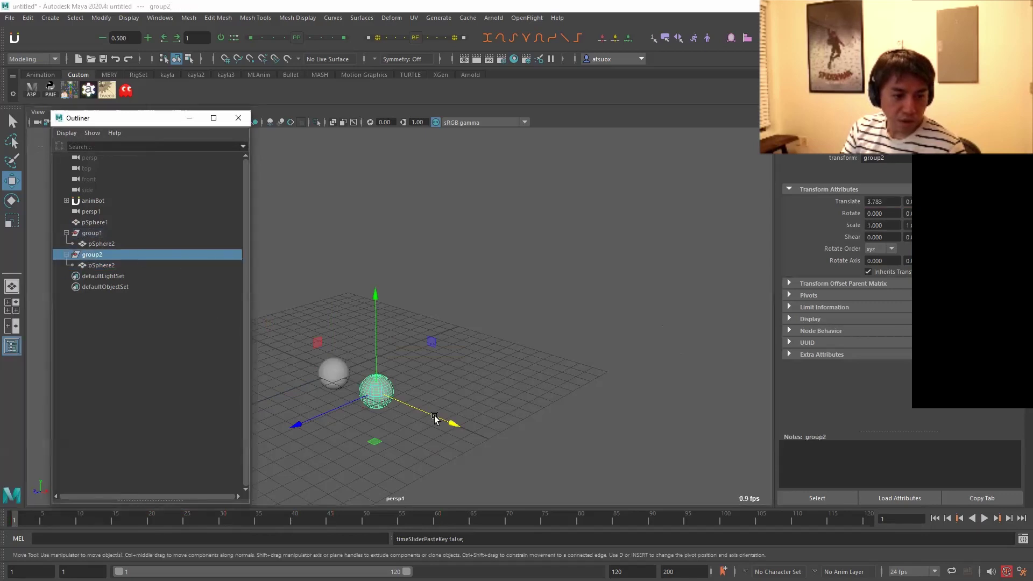
{"action": "key", "text": "alt+v"}
{"action": "left_click_drag", "start_coordinate": [132, 519], "coordinate": [11, 517]}
{"action": "left_click", "coordinate": [330, 392]}
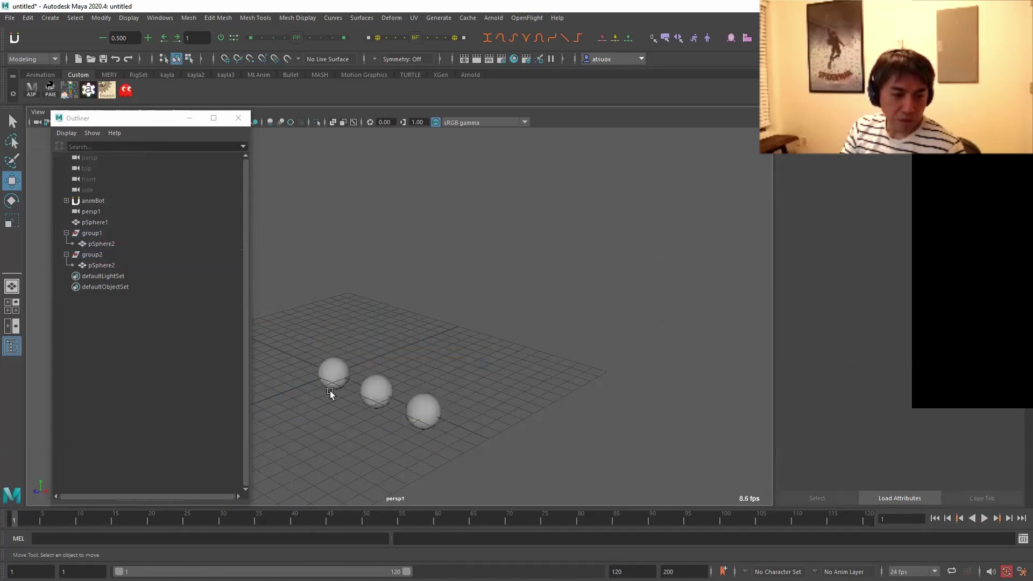
Play back pSphere1's blocked animation and set the playback range to end at frame 71.
{"action": "left_click", "coordinate": [334, 370]}
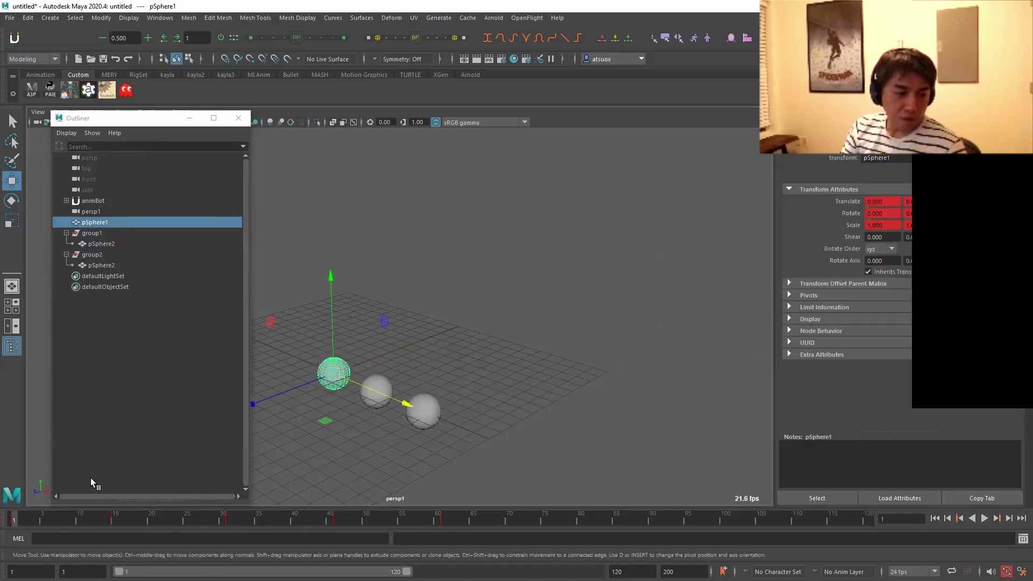
{"action": "left_click", "coordinate": [351, 465]}
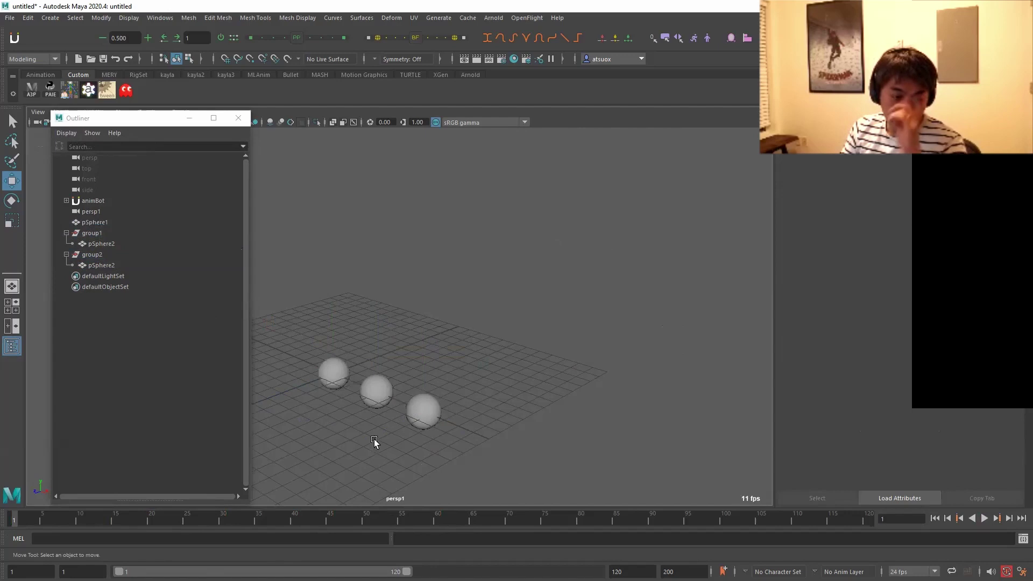
{"action": "left_click", "coordinate": [336, 373]}
{"action": "key", "text": "alt+v"}
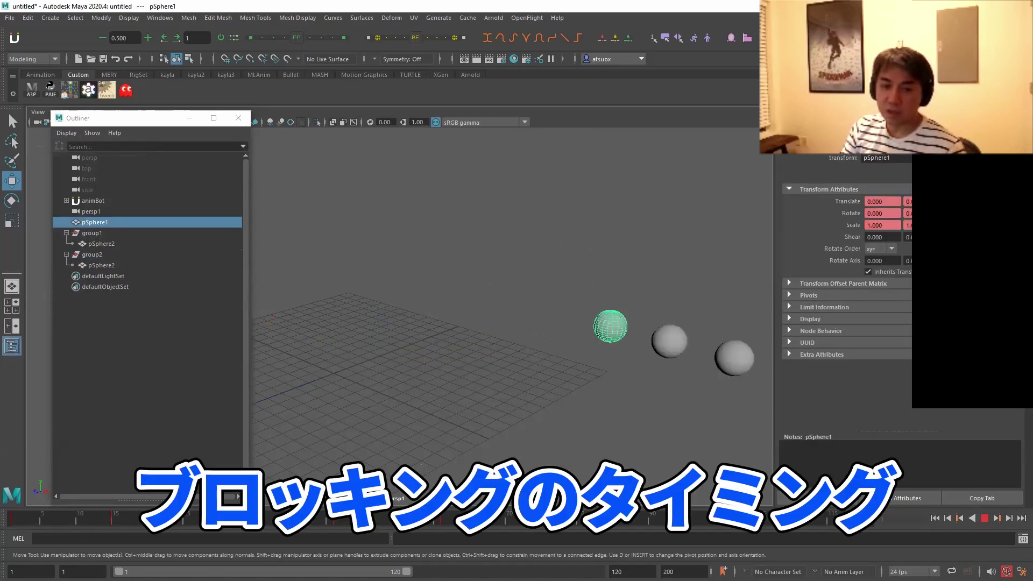
{"action": "left_click", "coordinate": [509, 523]}
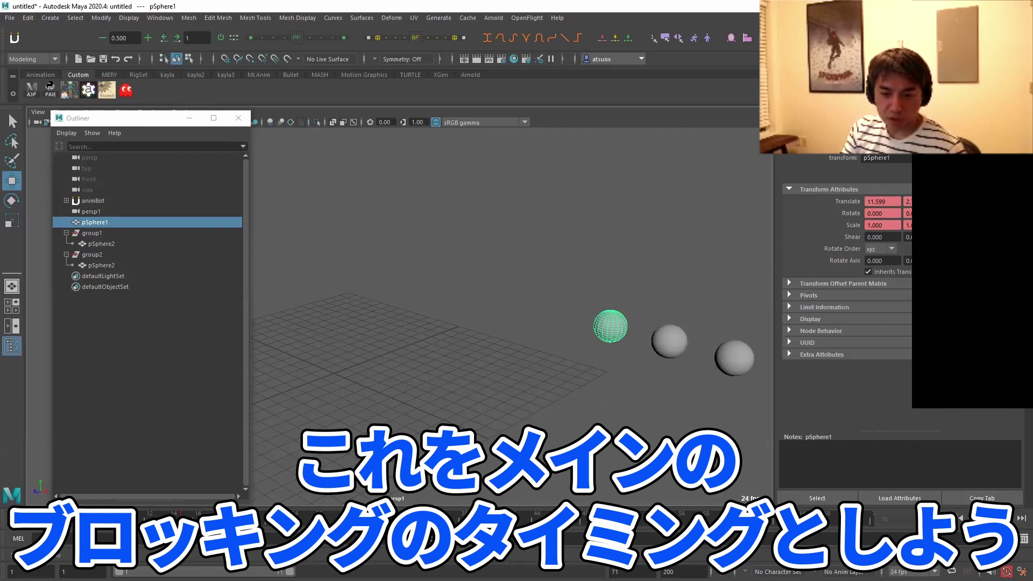
Play back the blocked animation of all three spheres to judge its timing, and return to frame 1.
{"action": "left_click", "coordinate": [985, 520]}
{"action": "left_click", "coordinate": [984, 519]}
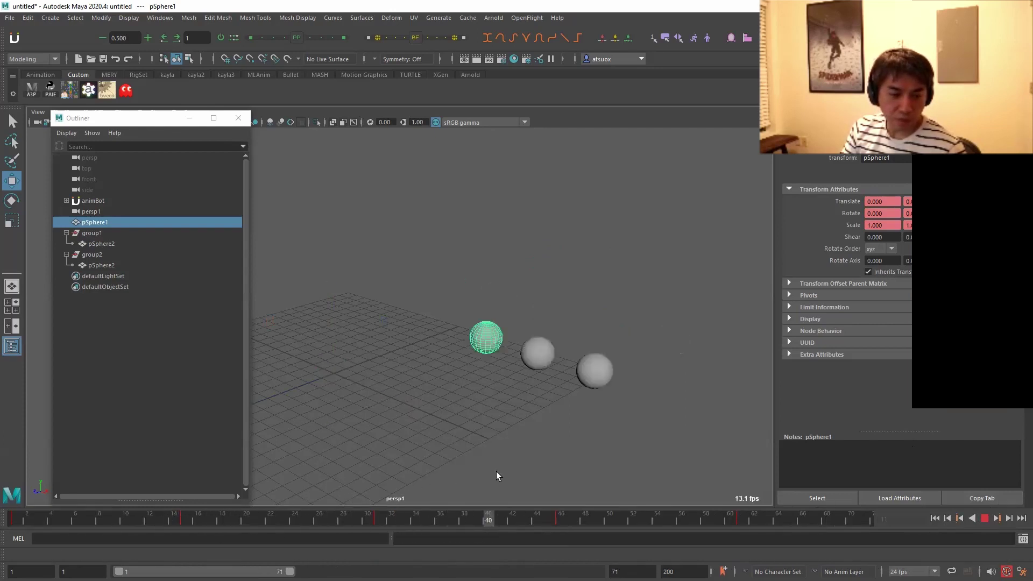
{"action": "left_click", "coordinate": [27, 519]}
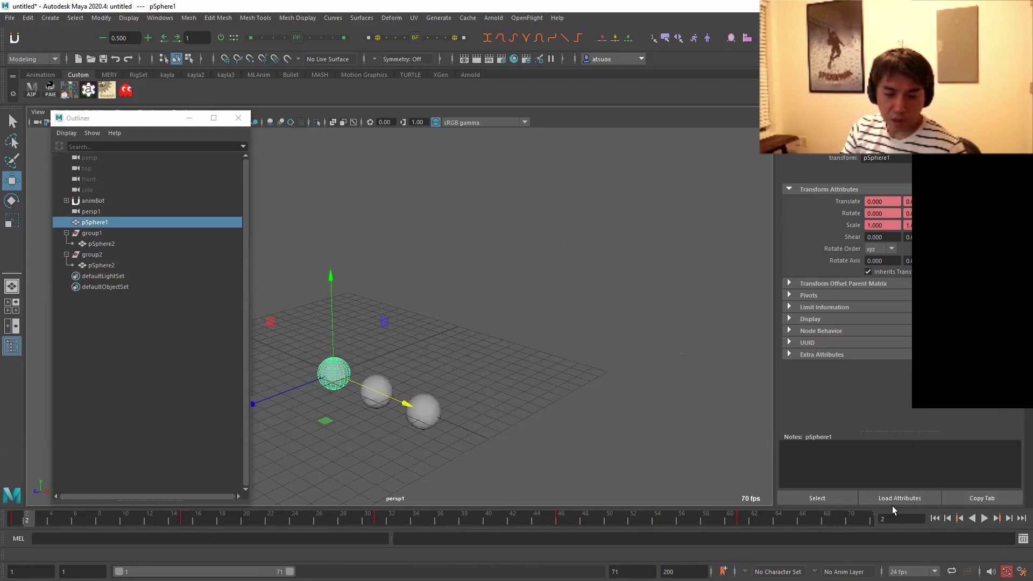
{"action": "left_click", "coordinate": [985, 519]}
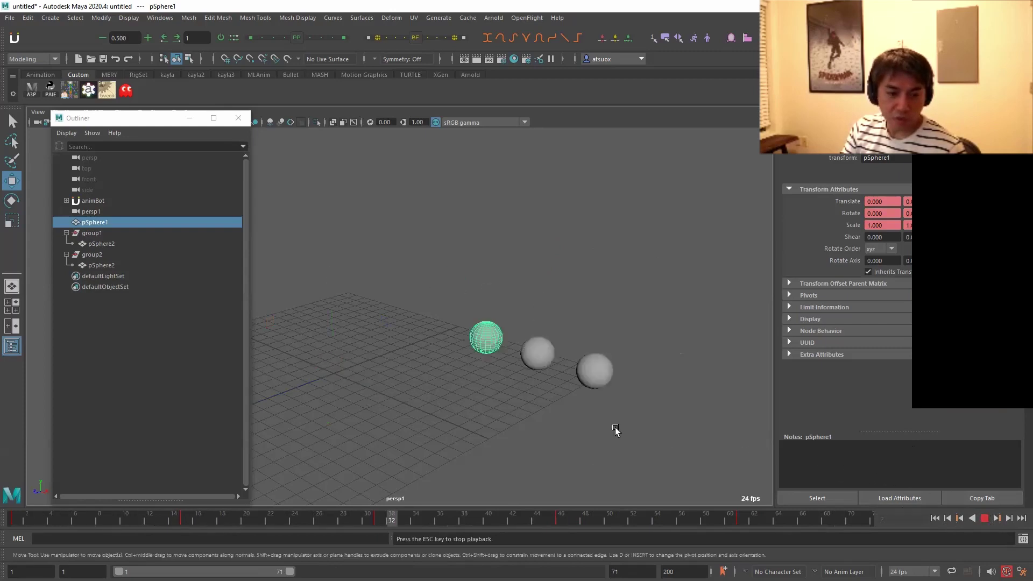
{"action": "left_click", "coordinate": [699, 390]}
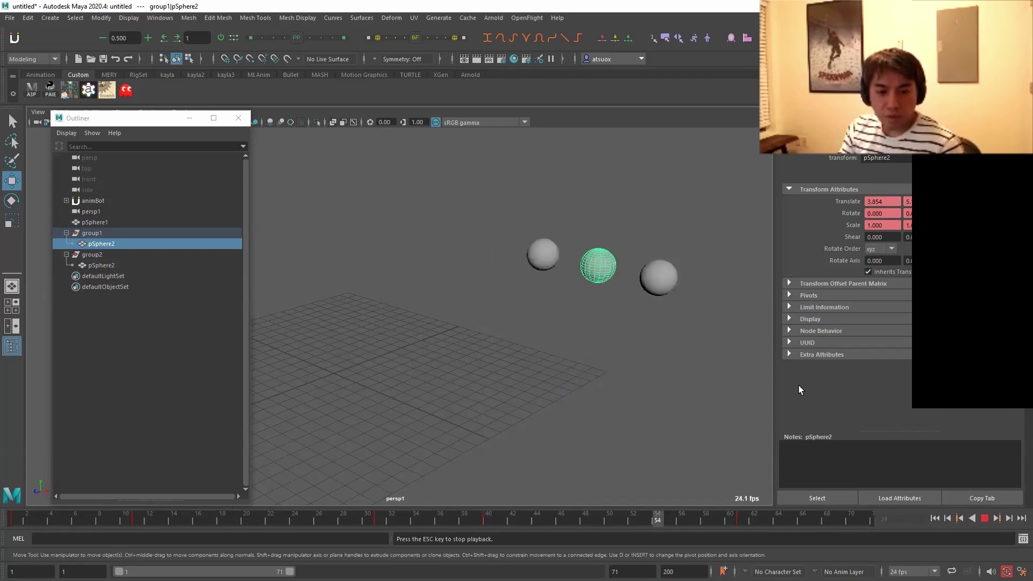
{"action": "key", "text": "Escape"}
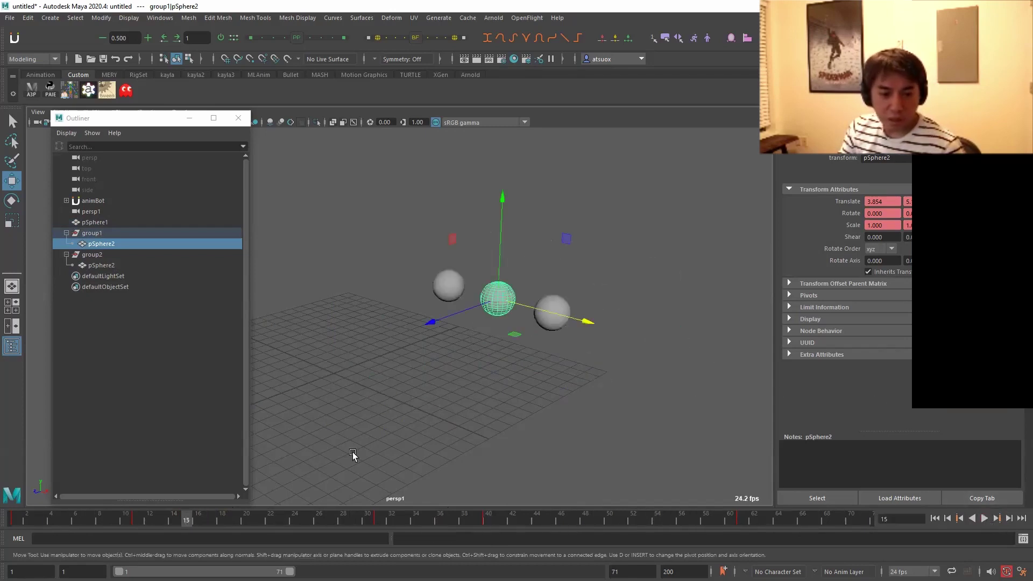
{"action": "left_click", "coordinate": [26, 517]}
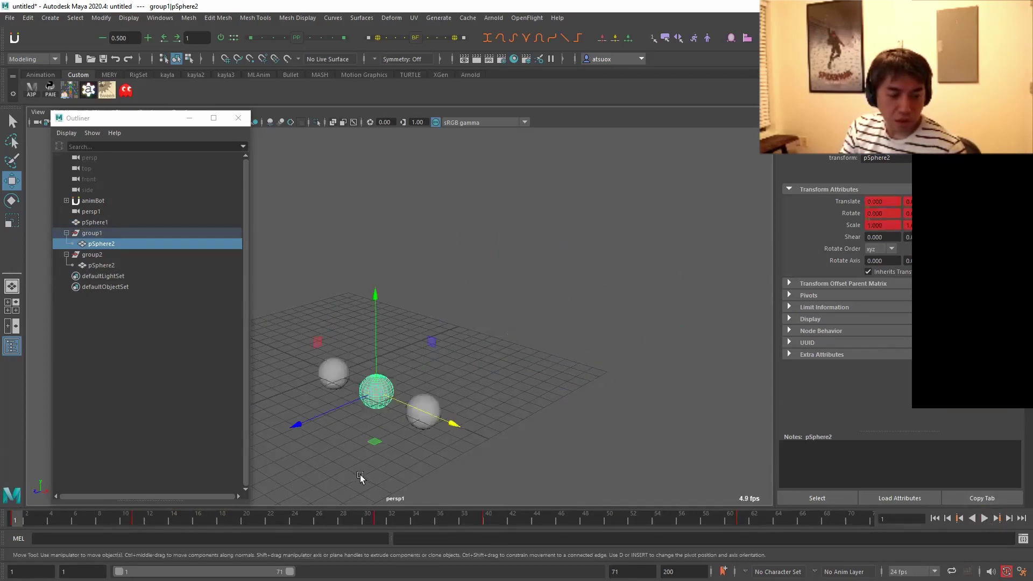
Set all animation keys of the sphere in group1 to Auto tangents in the Graph Editor, and play back the result.
{"action": "left_click", "coordinate": [361, 476]}
{"action": "left_click", "coordinate": [385, 390]}
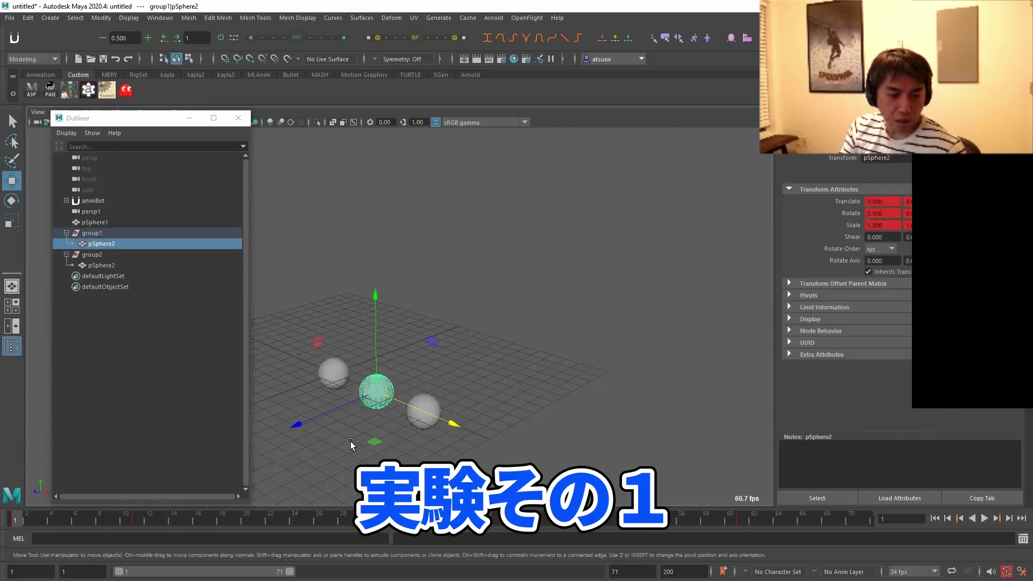
{"action": "key", "text": "g"}
{"action": "scroll", "coordinate": [425, 253], "scroll_direction": "down", "scroll_amount": 5}
{"action": "left_click_drag", "start_coordinate": [414, 242], "coordinate": [662, 312]}
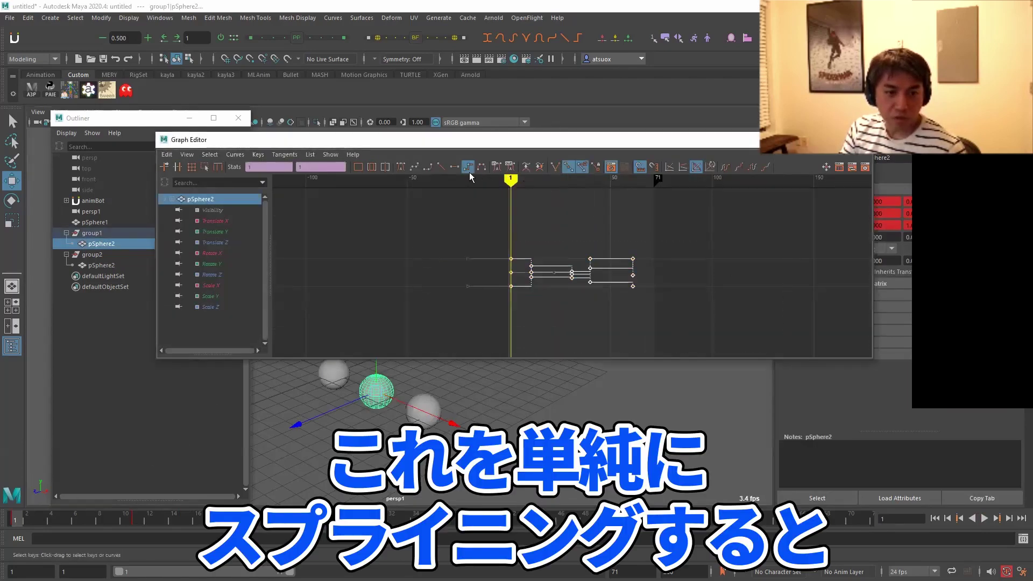
{"action": "left_click", "coordinate": [401, 167]}
{"action": "left_click", "coordinate": [437, 227]}
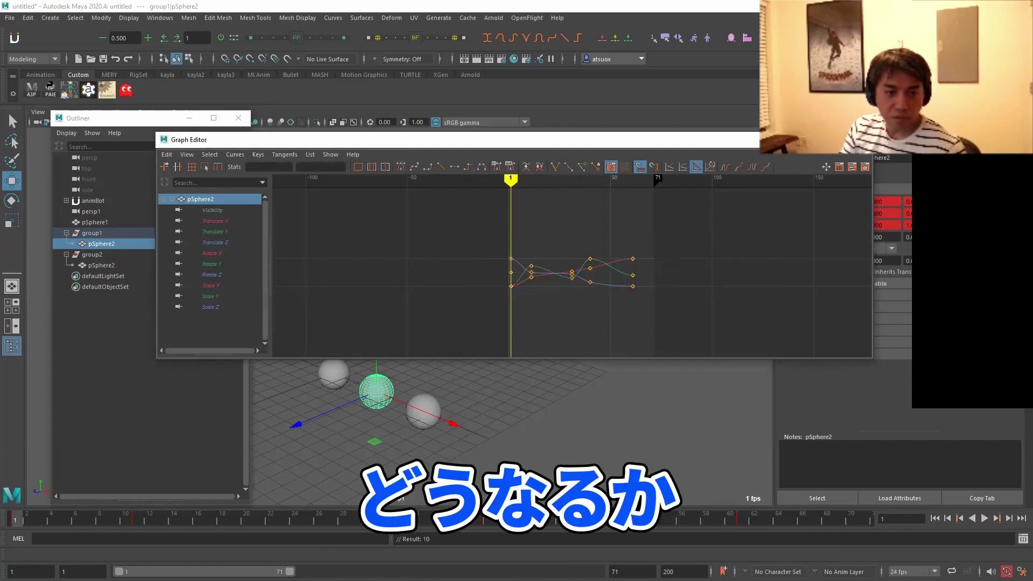
{"action": "left_click", "coordinate": [860, 139]}
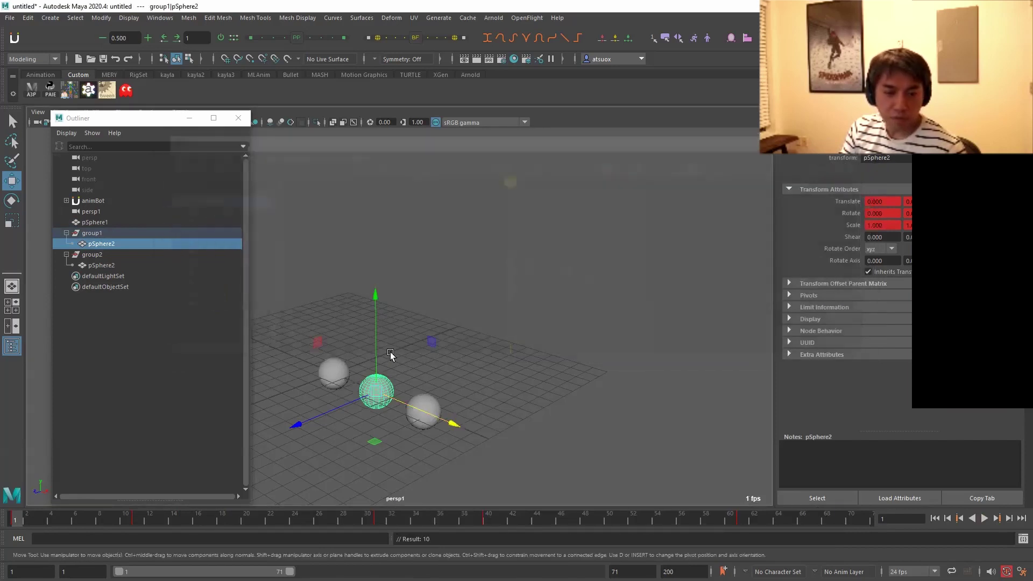
{"action": "left_click", "coordinate": [984, 518]}
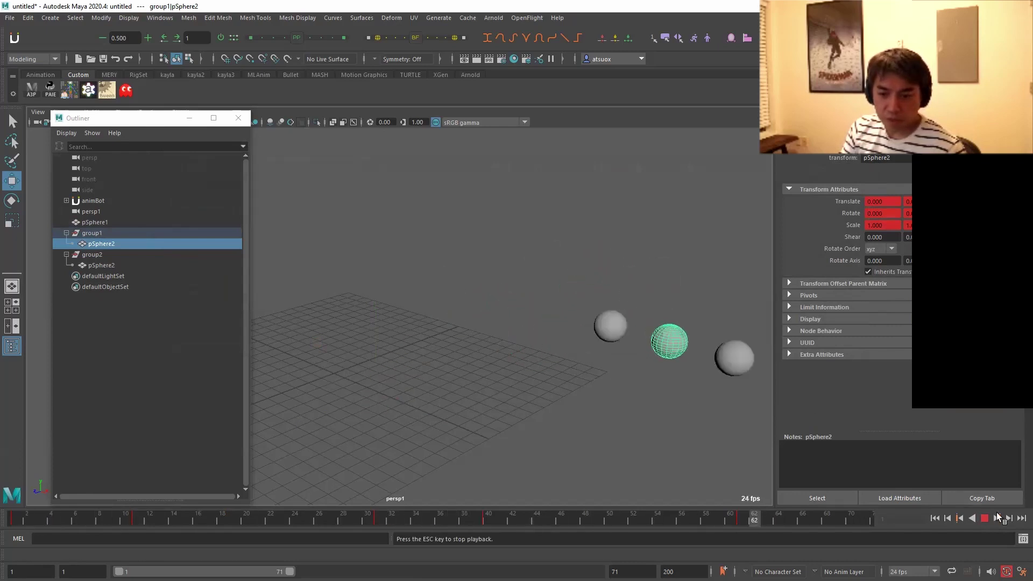
{"action": "key", "text": "Escape"}
Shift all animation keys of the sphere in group2 three frames later on the timeline, and return to frame 1.
{"action": "left_click", "coordinate": [423, 411]}
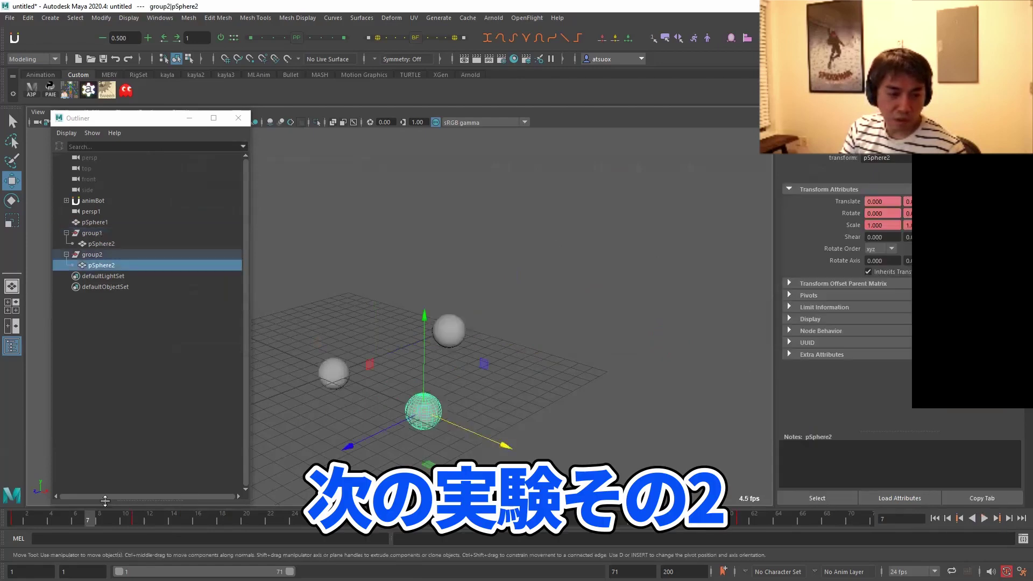
{"action": "left_click_drag", "start_coordinate": [19, 521], "coordinate": [769, 543], "text": "shift"}
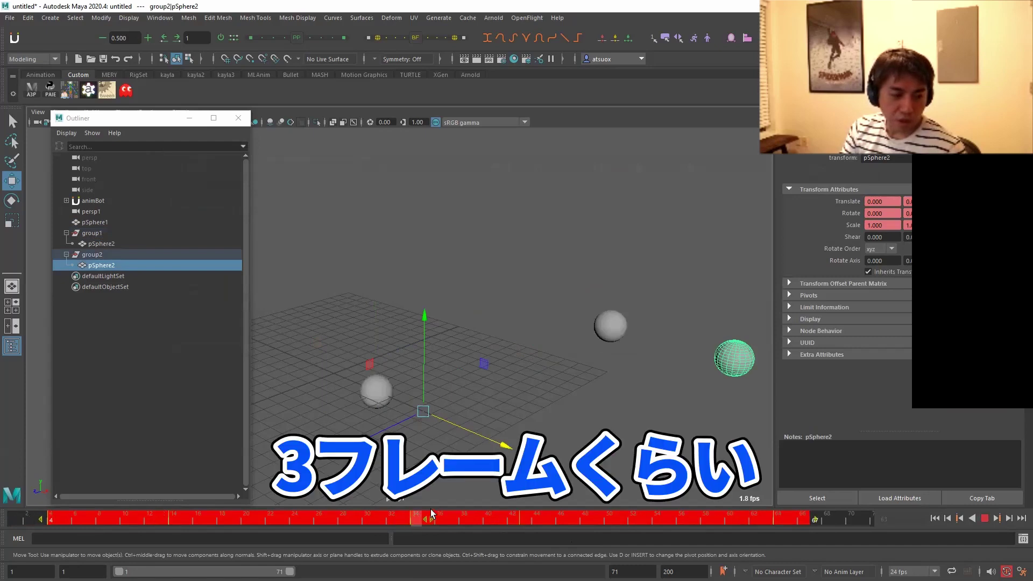
{"action": "left_click", "coordinate": [431, 514]}
{"action": "left_click", "coordinate": [16, 515]}
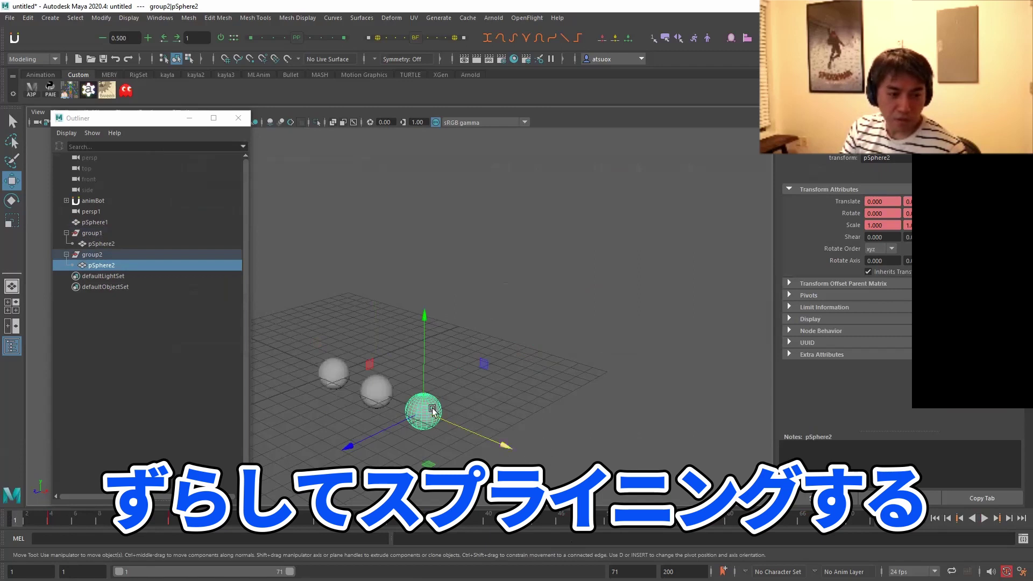
Set all animation keys of the sphere in group2 to Auto tangents in the Graph Editor, and play back the three spheres.
{"action": "key", "text": "alt+g"}
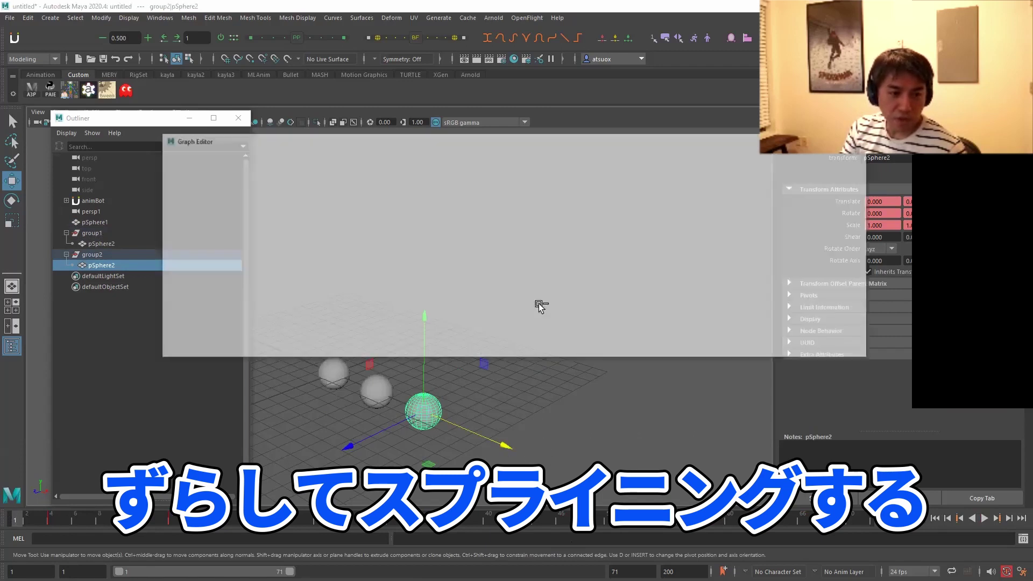
{"action": "scroll", "coordinate": [445, 231], "scroll_direction": "down", "scroll_amount": 3}
{"action": "left_click_drag", "start_coordinate": [429, 225], "coordinate": [700, 318]}
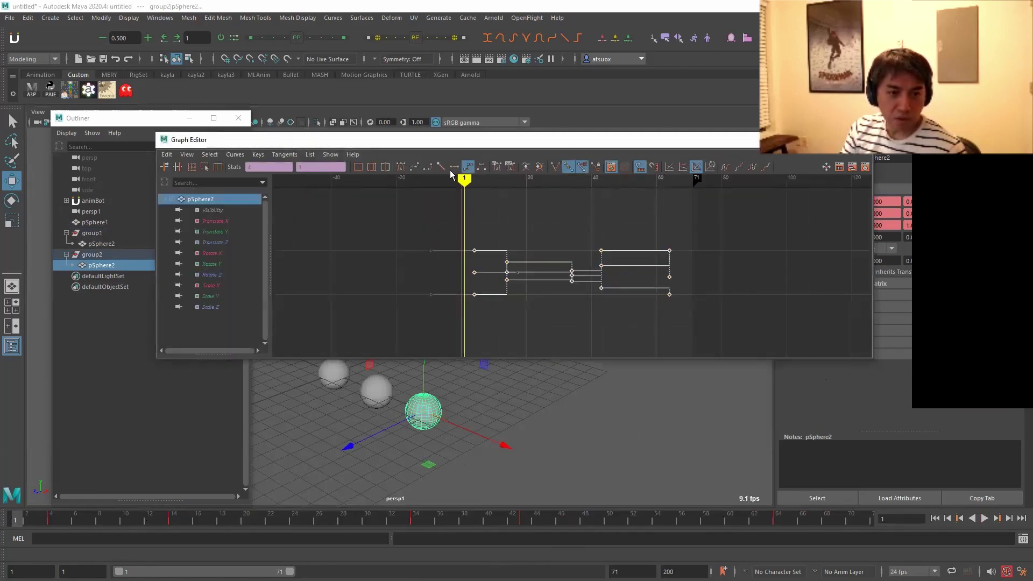
{"action": "left_click", "coordinate": [401, 168]}
{"action": "left_click", "coordinate": [859, 139]}
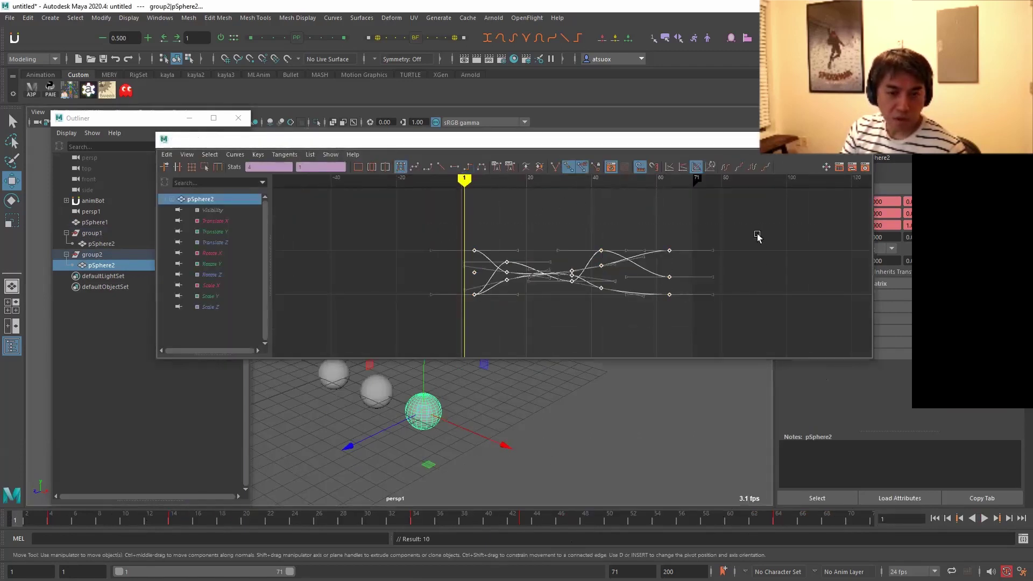
{"action": "left_click", "coordinate": [321, 459]}
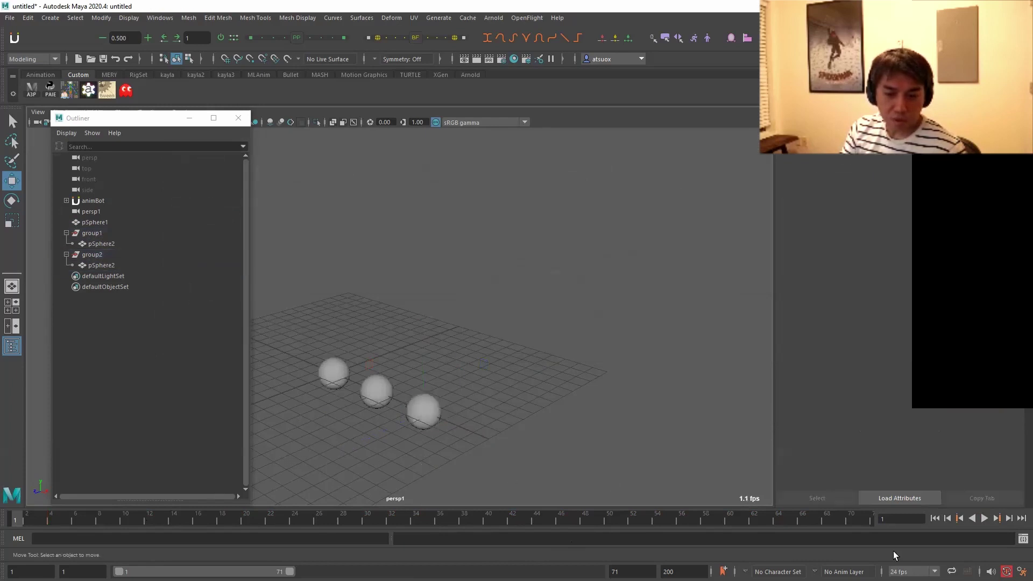
{"action": "left_click", "coordinate": [983, 520]}
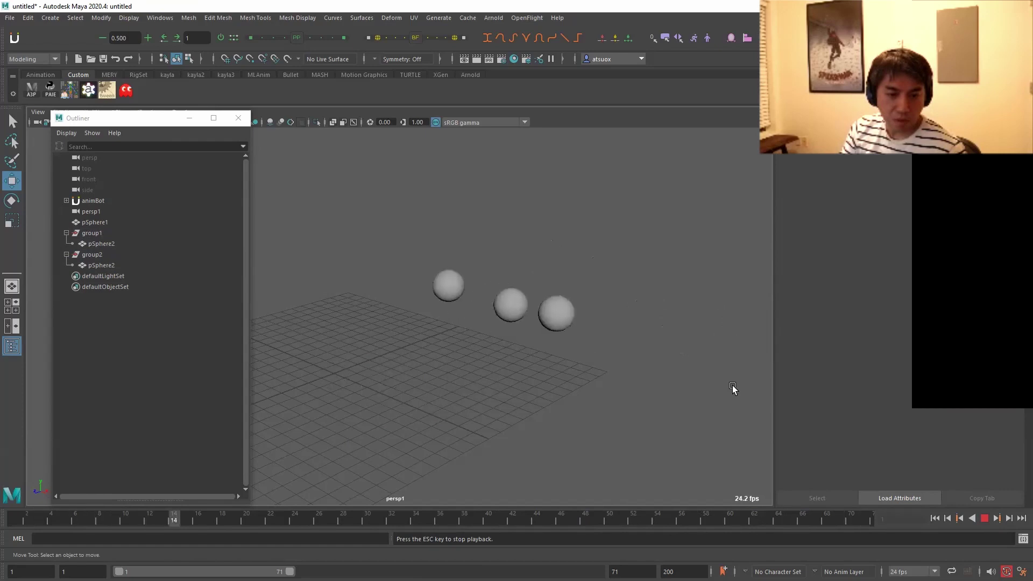
{"action": "left_click", "coordinate": [988, 520]}
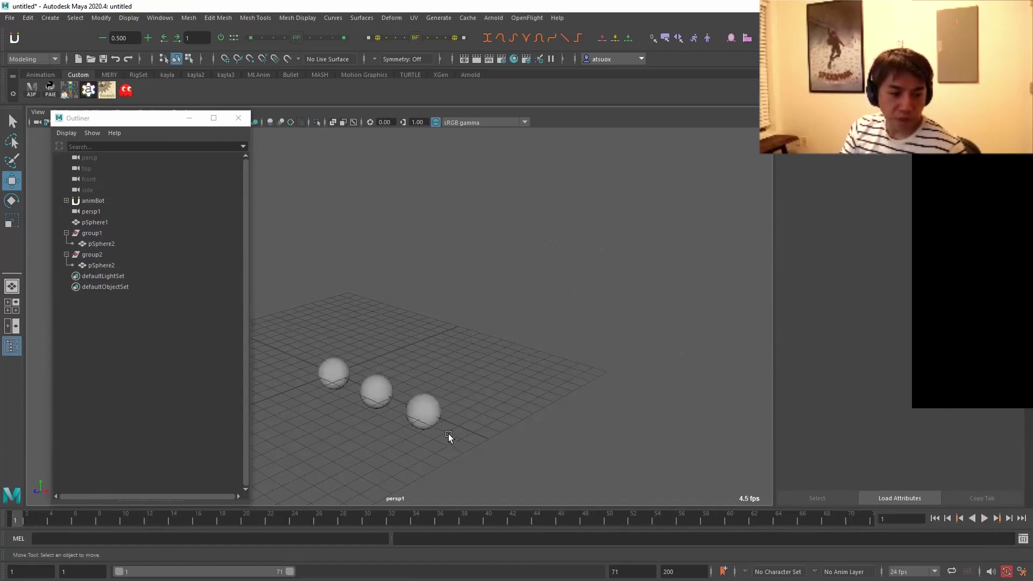
Shift all curve keys of the sphere in group2 another 9 frames later in the Graph Editor, and play back the result.
{"action": "left_click", "coordinate": [425, 414]}
{"action": "key", "text": "g"}
{"action": "scroll", "coordinate": [382, 269], "scroll_direction": "down", "scroll_amount": 3}
{"action": "left_click_drag", "start_coordinate": [383, 214], "coordinate": [764, 326]}
{"action": "middle_click_drag", "start_coordinate": [513, 312], "coordinate": [560, 316], "text": "shift"}
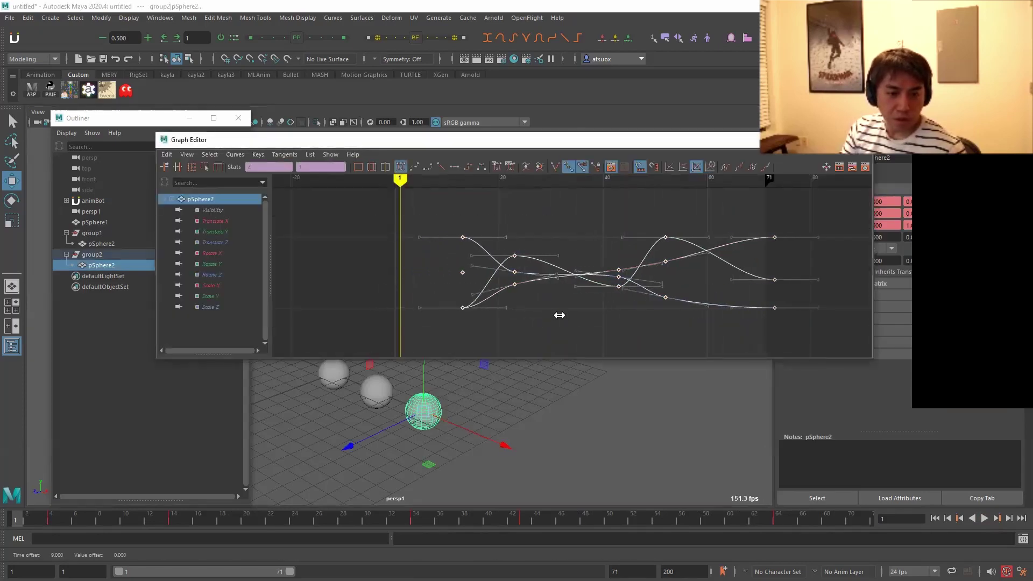
{"action": "left_click", "coordinate": [859, 139]}
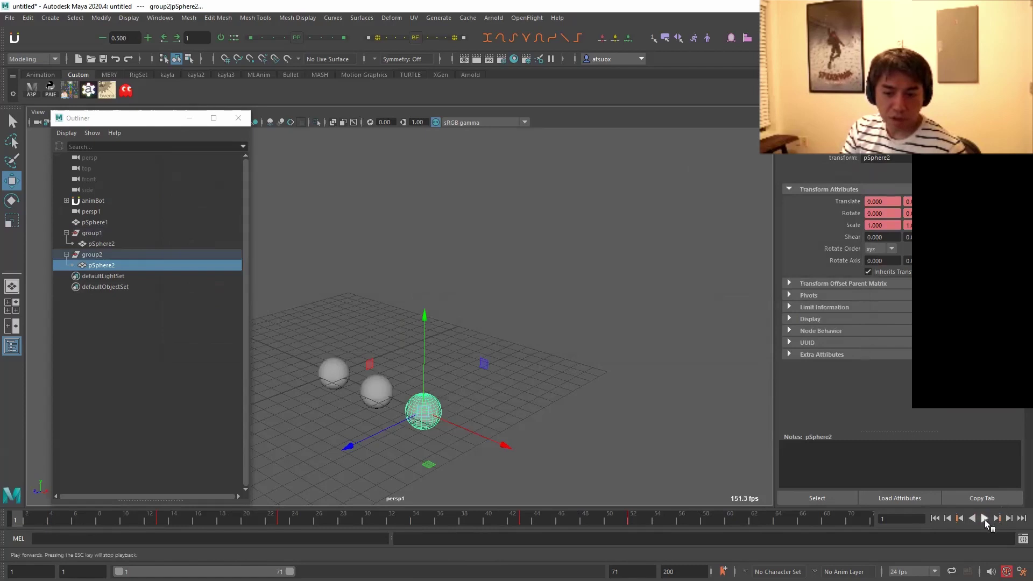
{"action": "left_click", "coordinate": [985, 520]}
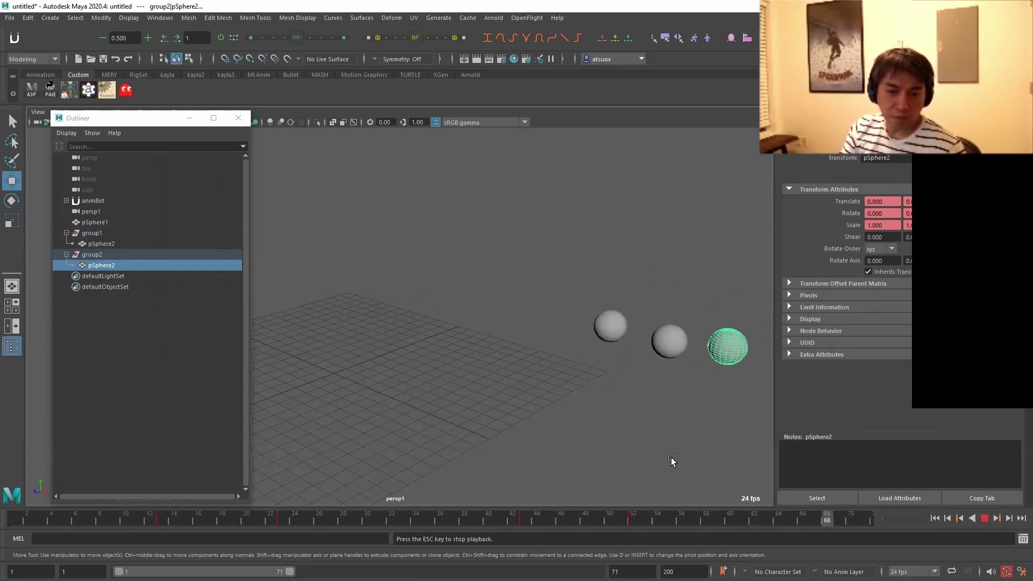
{"action": "key", "text": "Escape"}
{"action": "left_click", "coordinate": [333, 372]}
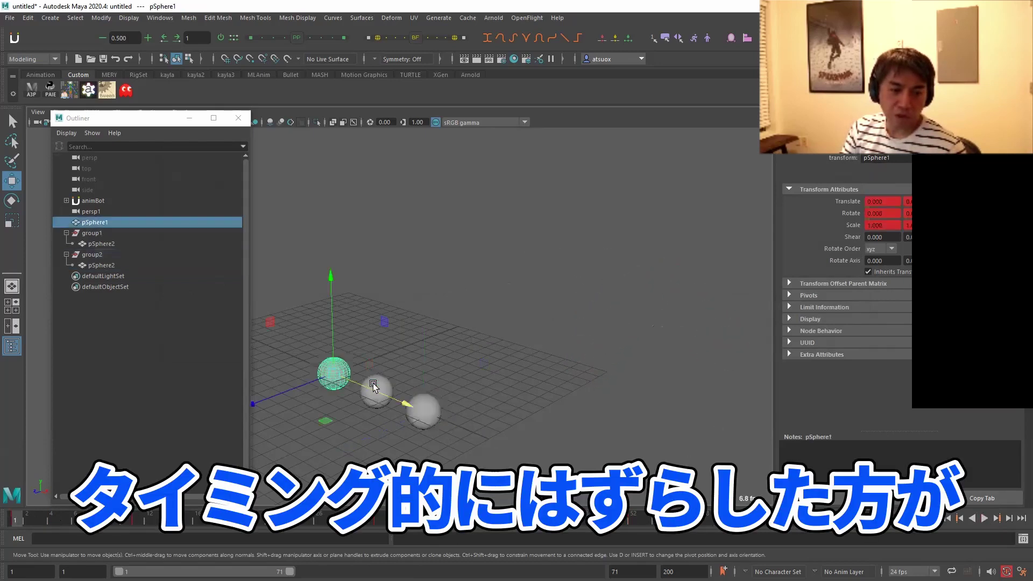
{"action": "left_click", "coordinate": [434, 410]}
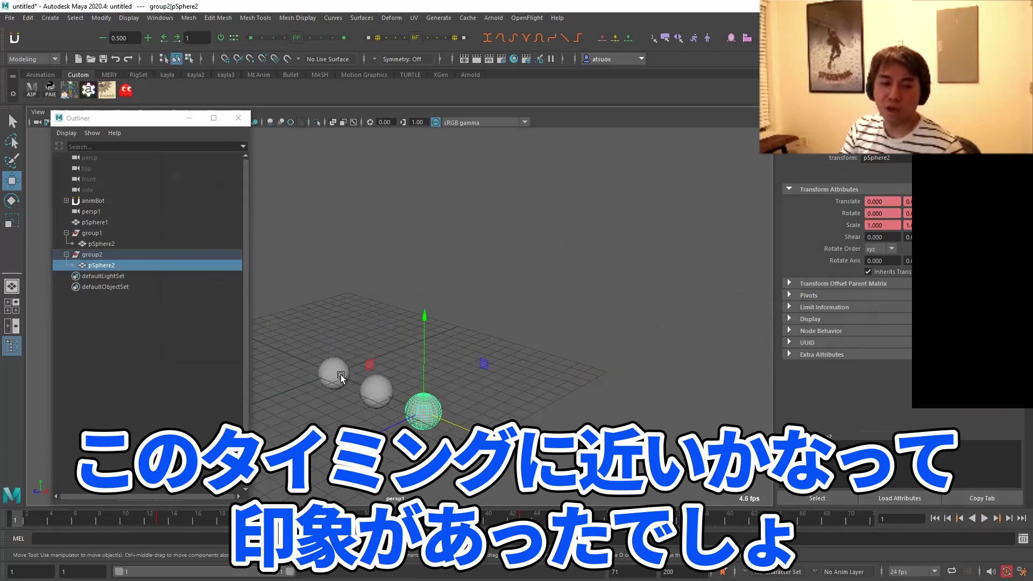
{"action": "left_click", "coordinate": [340, 377]}
{"action": "left_click", "coordinate": [529, 385]}
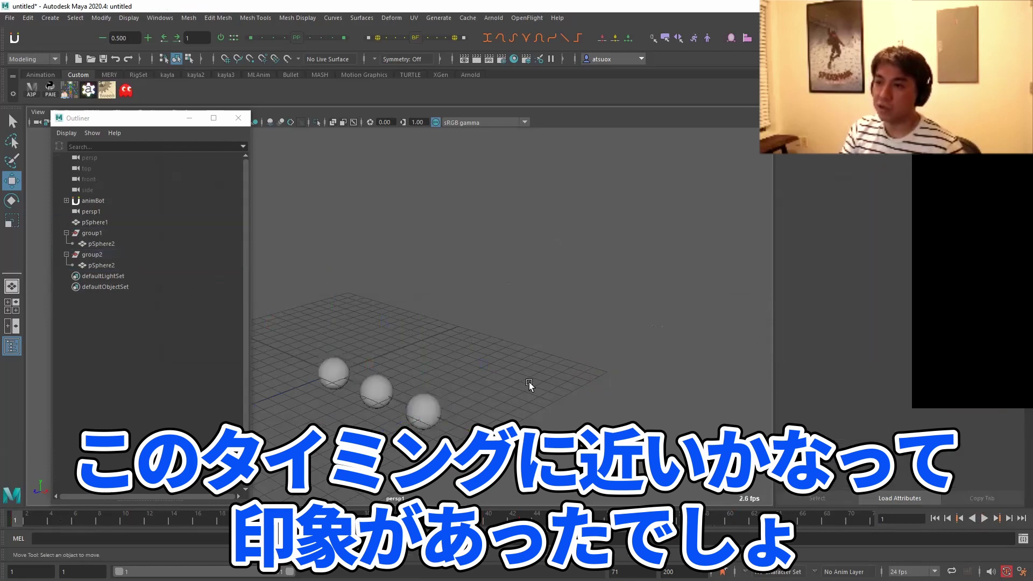
Duplicate group2 with its sphere to make a fourth animated sphere, and collapse group2's hierarchy in the Outliner.
{"action": "left_click", "coordinate": [440, 403]}
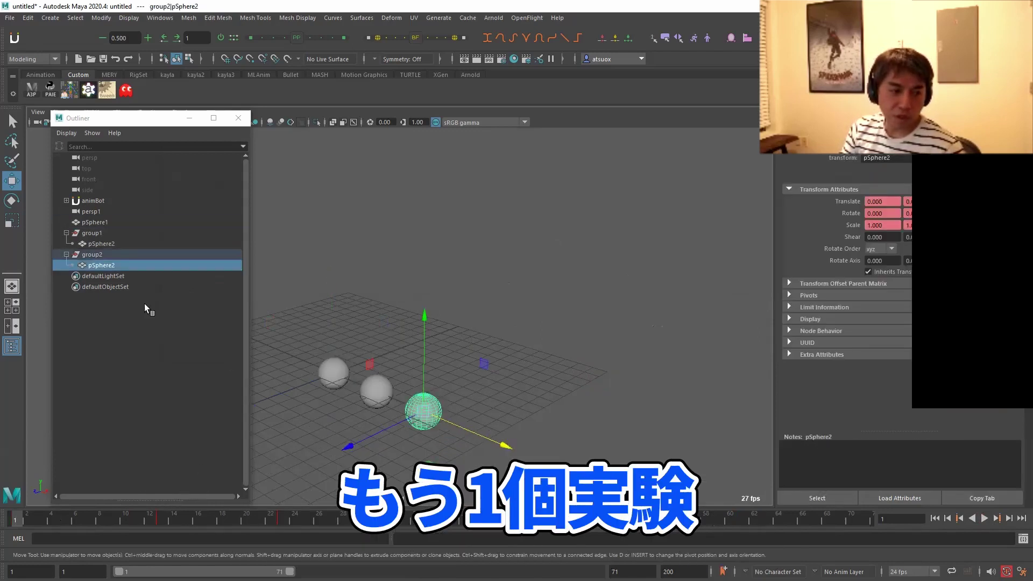
{"action": "left_click", "coordinate": [103, 255]}
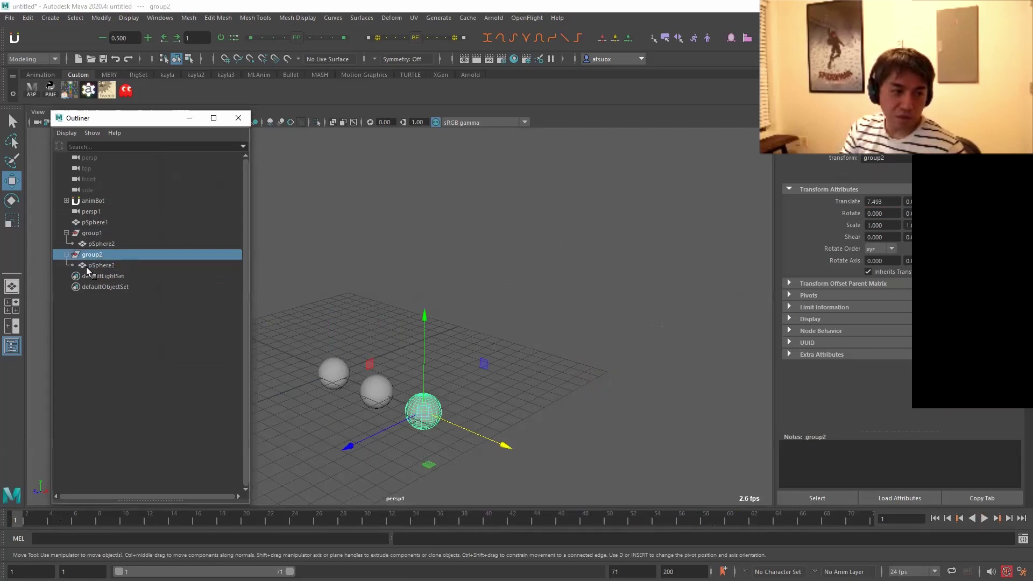
{"action": "left_click", "coordinate": [64, 254]}
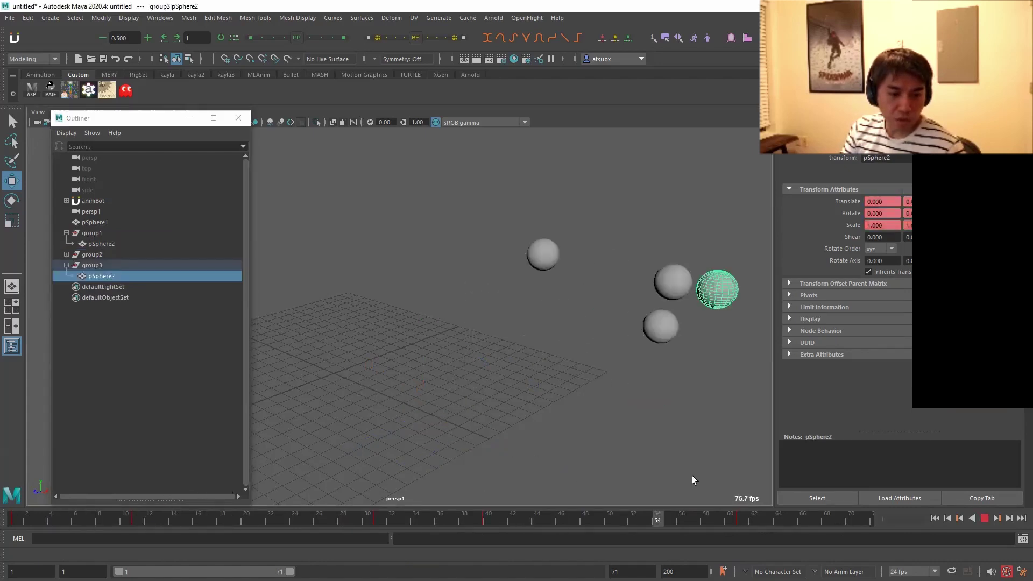
Key the held poses of the group3 sphere at frames 9, 28, 37 and 57, just before each pose change, and return to frame 1.
{"action": "mouse_move", "coordinate": [36, 523]}
{"action": "left_mouse_down"}
{"action": "mouse_move", "coordinate": [12, 521]}
{"action": "mouse_move", "coordinate": [112, 506]}
{"action": "mouse_move", "coordinate": [81, 508]}
{"action": "left_mouse_up"}
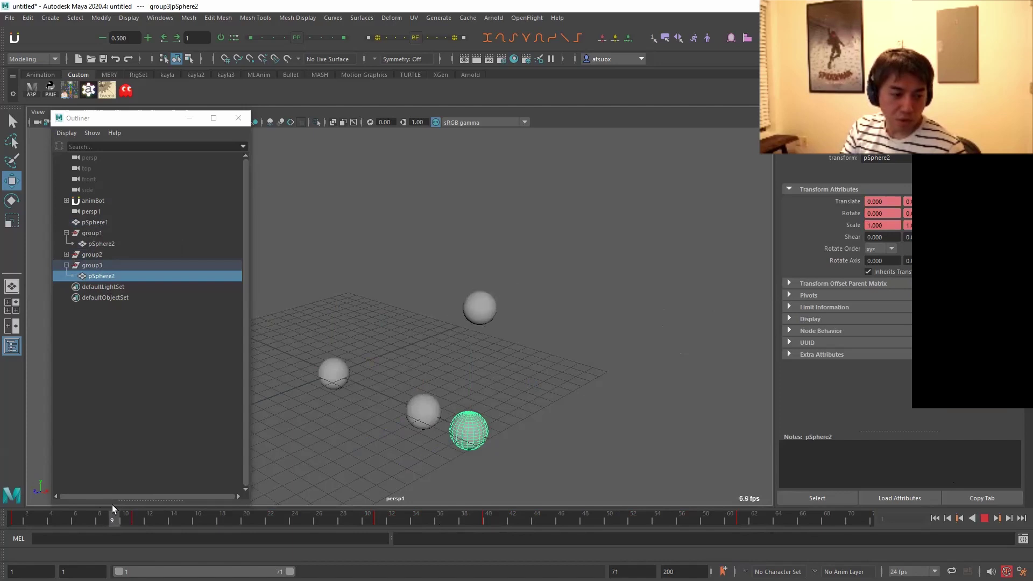
{"action": "key", "text": "s"}
{"action": "mouse_move", "coordinate": [115, 519]}
{"action": "left_mouse_down"}
{"action": "mouse_move", "coordinate": [241, 501]}
{"action": "mouse_move", "coordinate": [347, 504]}
{"action": "mouse_move", "coordinate": [323, 520]}
{"action": "mouse_move", "coordinate": [260, 521]}
{"action": "mouse_move", "coordinate": [344, 520]}
{"action": "left_mouse_up"}
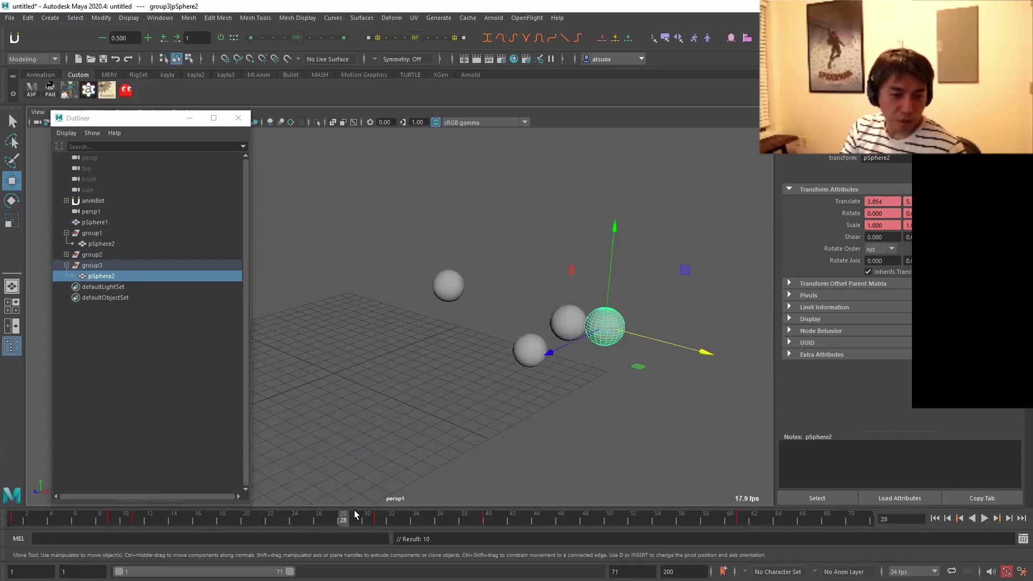
{"action": "key", "text": "alt+v"}
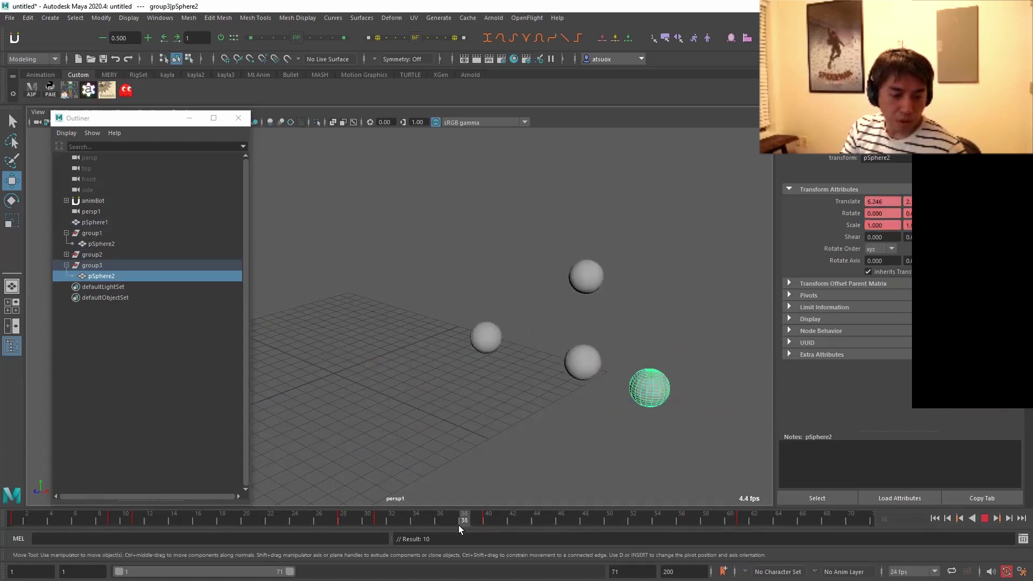
{"action": "left_click", "coordinate": [446, 524]}
{"action": "left_click_drag", "start_coordinate": [339, 519], "coordinate": [13, 522]}
Set all animation keys of the group3 sphere to Auto tangents in the Graph Editor, and play back the four spheres.
{"action": "key", "text": "shift+g"}
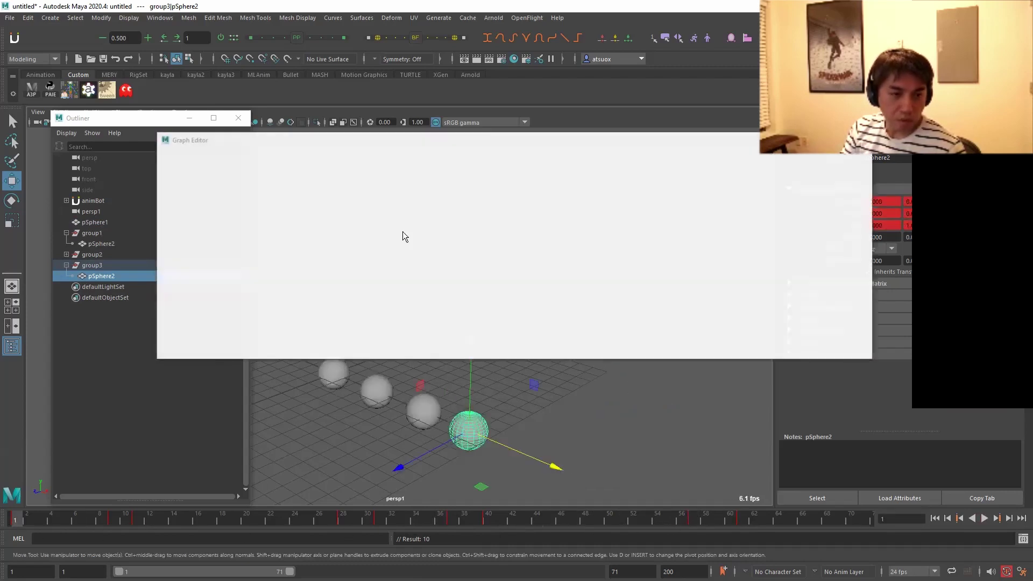
{"action": "left_click_drag", "start_coordinate": [407, 225], "coordinate": [893, 381]}
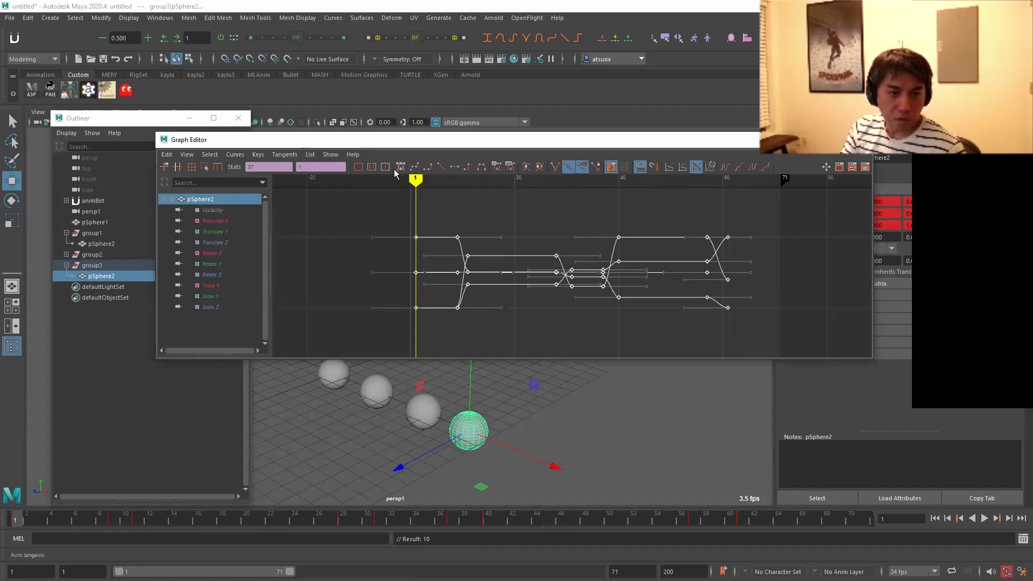
{"action": "left_click_drag", "start_coordinate": [416, 180], "coordinate": [504, 185]}
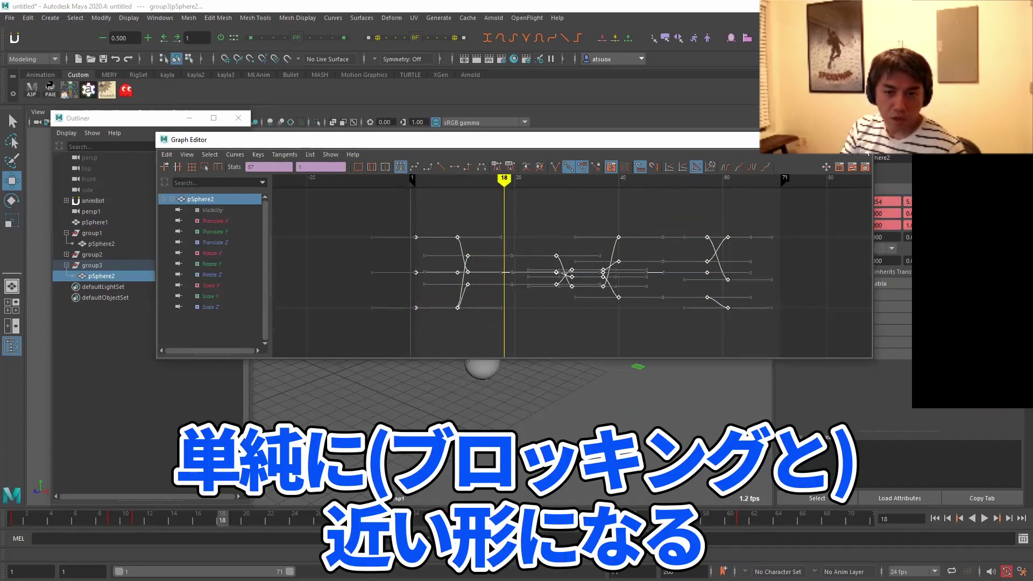
{"action": "left_click", "coordinate": [860, 139]}
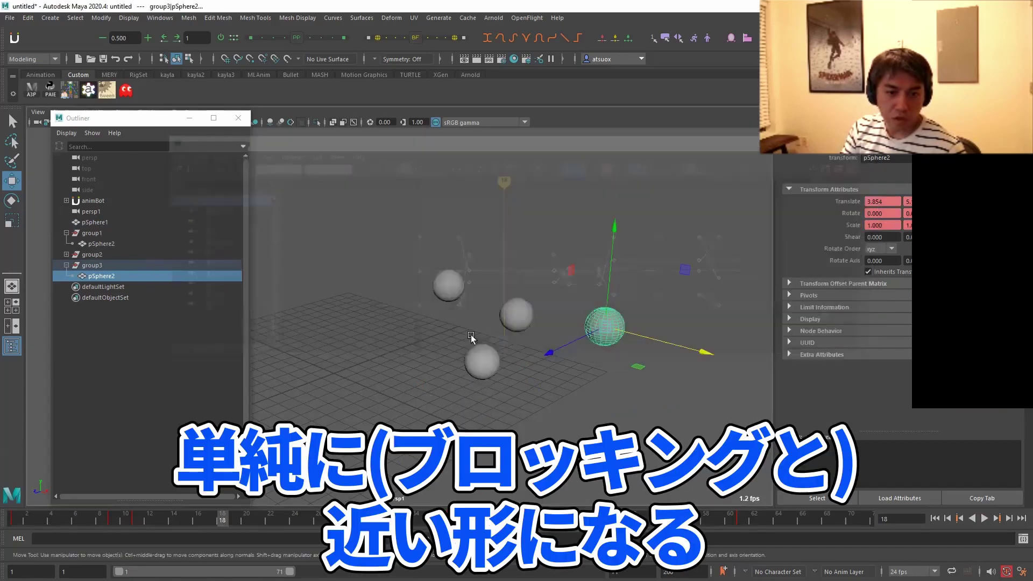
{"action": "left_click", "coordinate": [76, 518]}
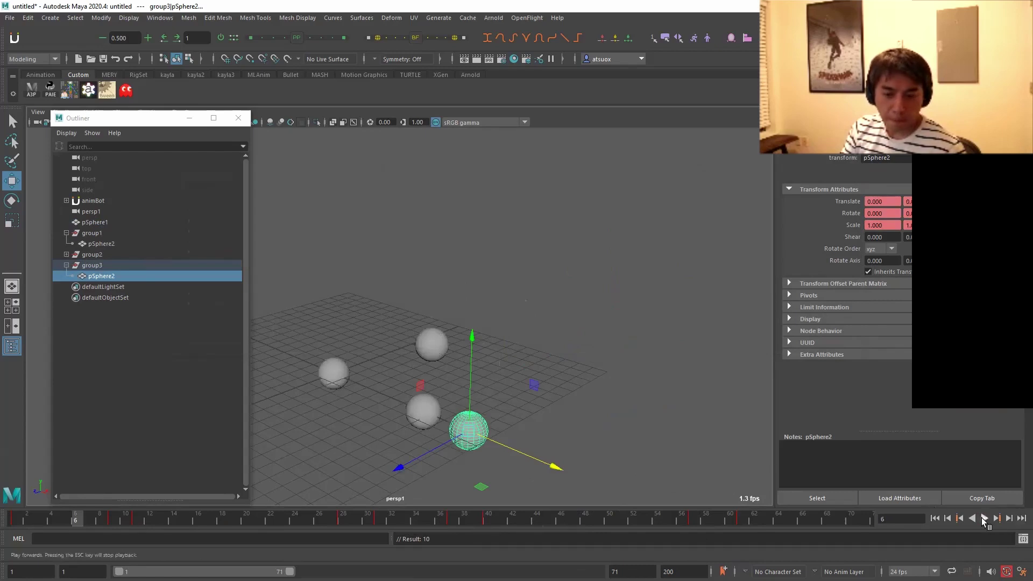
{"action": "left_click", "coordinate": [983, 519]}
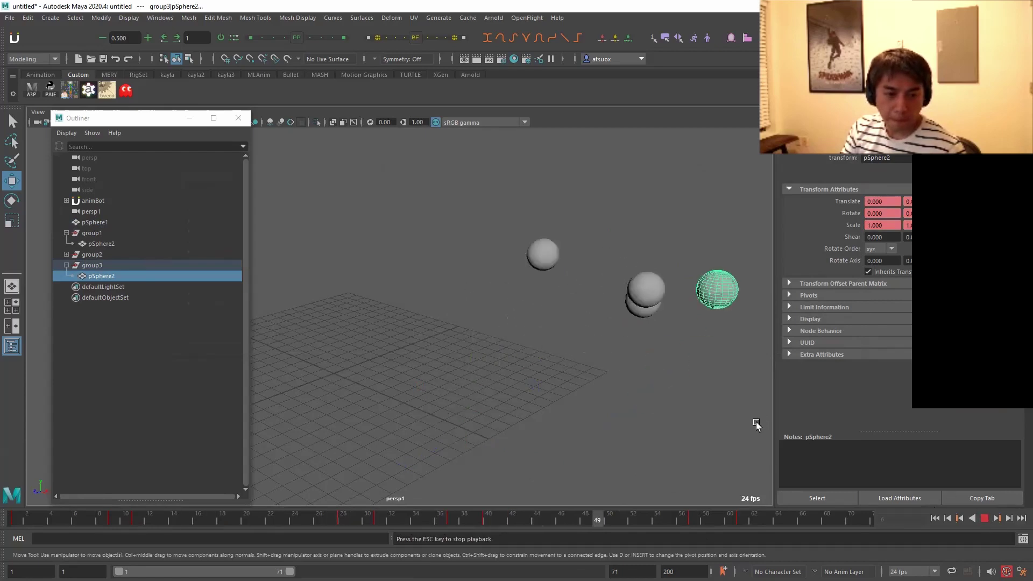
{"action": "left_click", "coordinate": [985, 519]}
Shift the group3 sphere's keys from frame 9 onward two frames later on the timeline, and play back the result from frame 1.
{"action": "left_click_drag", "start_coordinate": [113, 522], "coordinate": [770, 537], "text": "shift"}
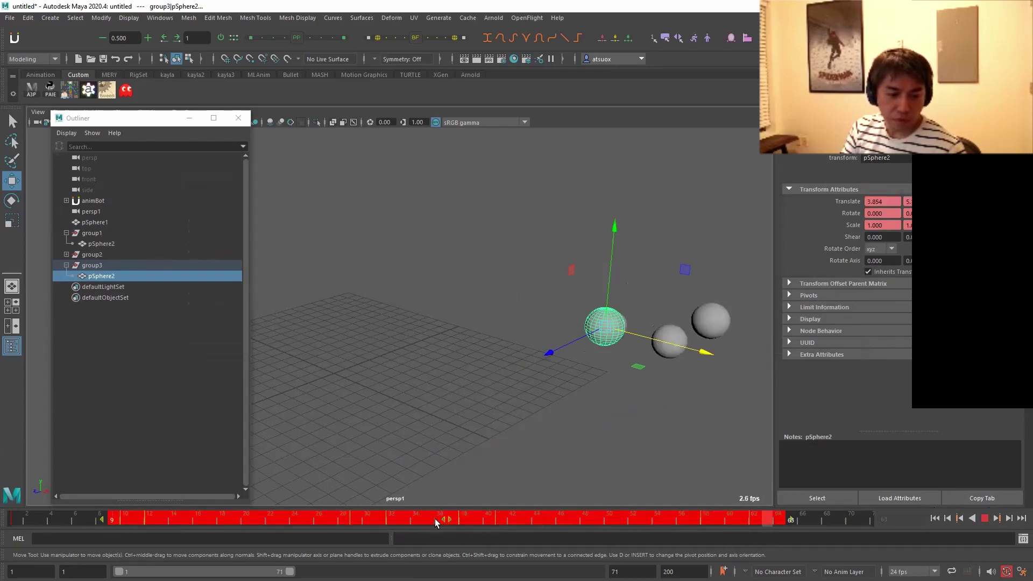
{"action": "left_click", "coordinate": [20, 519]}
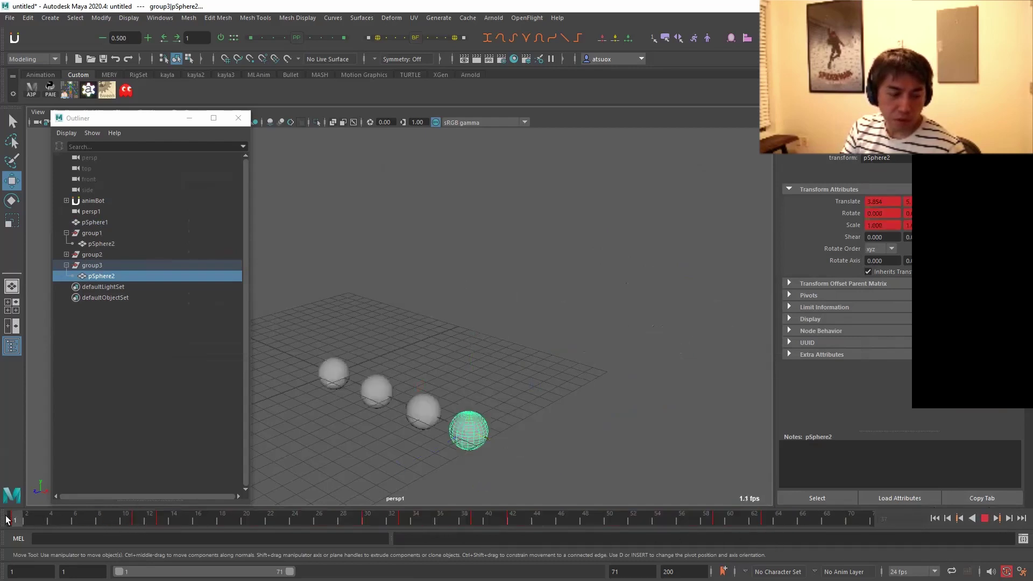
{"action": "left_click", "coordinate": [985, 518]}
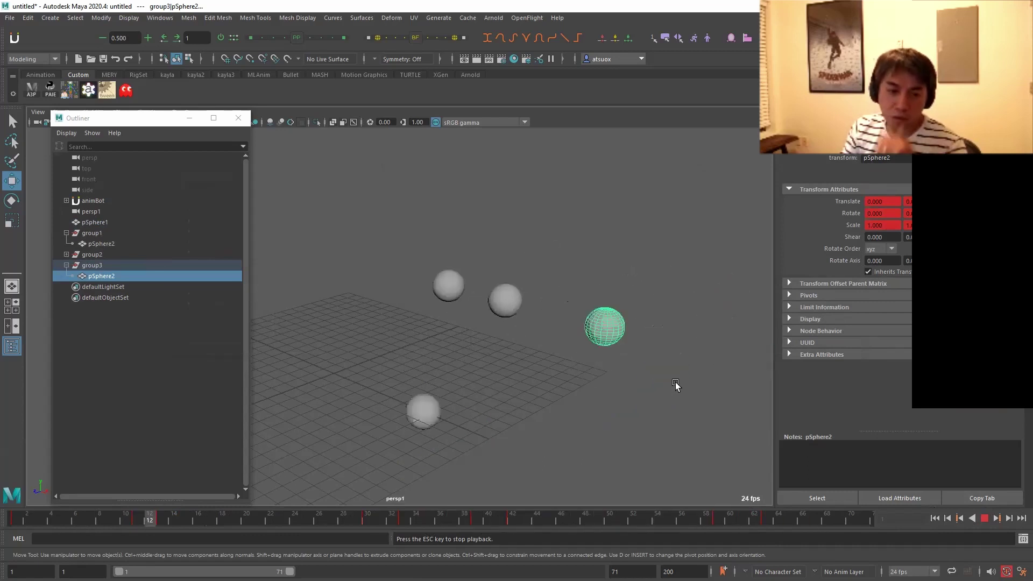
{"action": "left_click", "coordinate": [984, 520]}
{"action": "key", "text": "alt+v"}
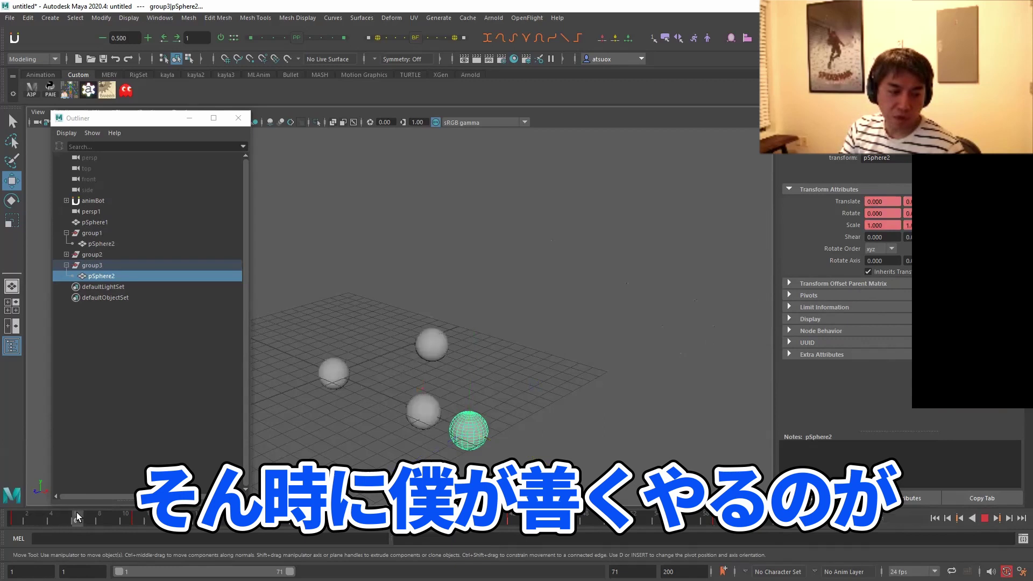
Move the group3 sphere's first hold key from frame 11 to frame 10, and play back the result.
{"action": "left_click", "coordinate": [131, 521]}
{"action": "mouse_move", "coordinate": [131, 521]}
{"action": "left_mouse_down"}
{"action": "mouse_move", "coordinate": [143, 519]}
{"action": "mouse_move", "coordinate": [107, 519]}
{"action": "mouse_move", "coordinate": [124, 519]}
{"action": "left_mouse_up"}
{"action": "left_click", "coordinate": [114, 516]}
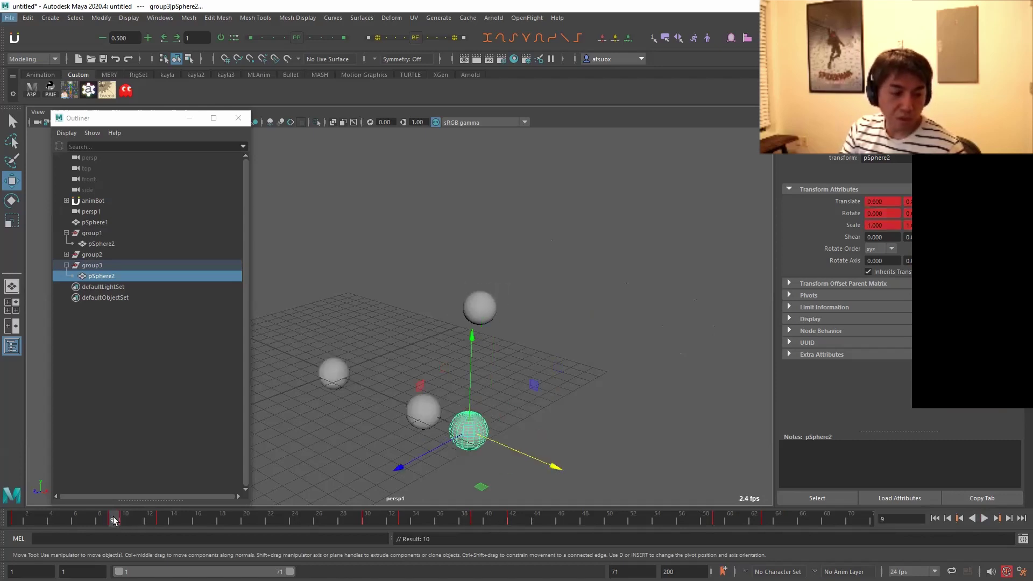
{"action": "key", "text": "comma"}
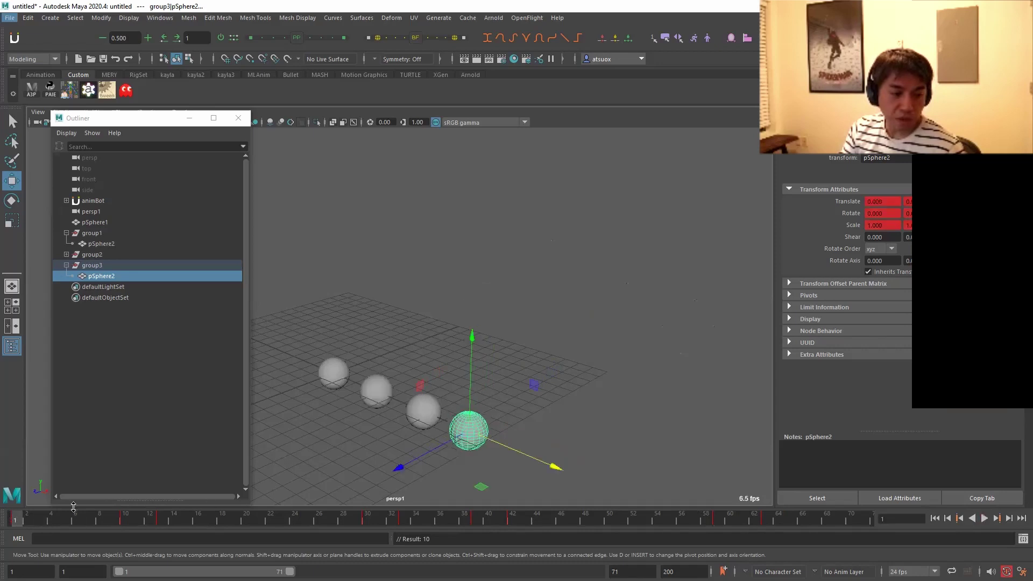
{"action": "left_click", "coordinate": [984, 518]}
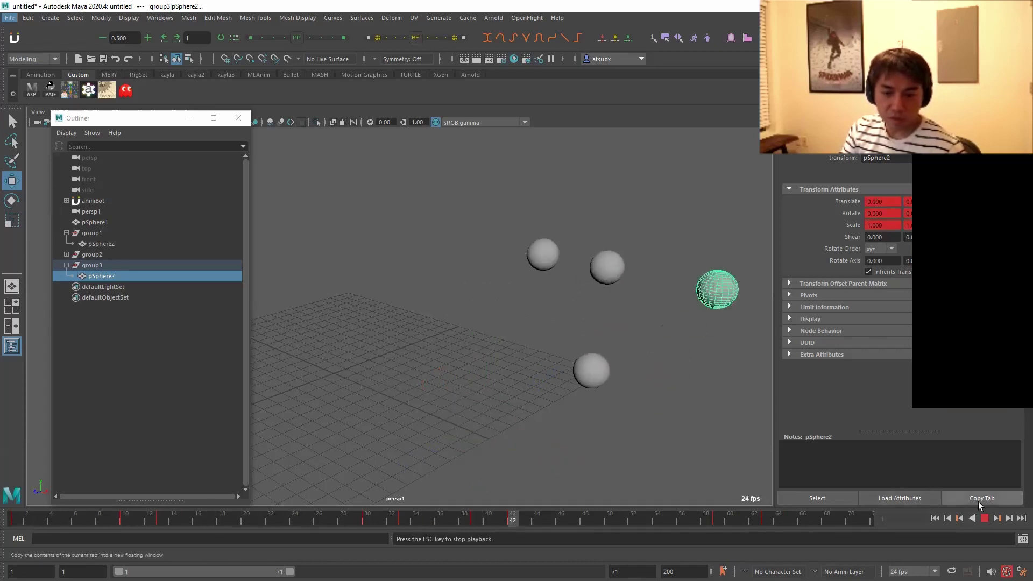
Examine the group3 sphere's pose at frame 13, and play back the four spheres from frame 1.
{"action": "left_click_drag", "start_coordinate": [288, 505], "coordinate": [159, 517]}
{"action": "key", "text": "Escape"}
{"action": "key", "text": "s"}
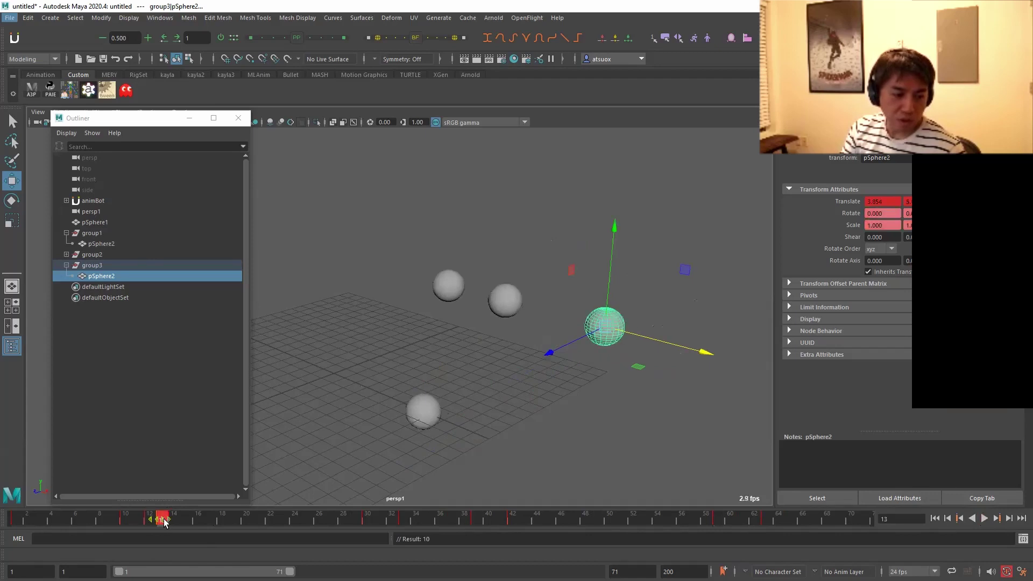
{"action": "left_click_drag", "start_coordinate": [259, 522], "coordinate": [6, 518]}
{"action": "key", "text": "s"}
{"action": "key", "text": "alt+v"}
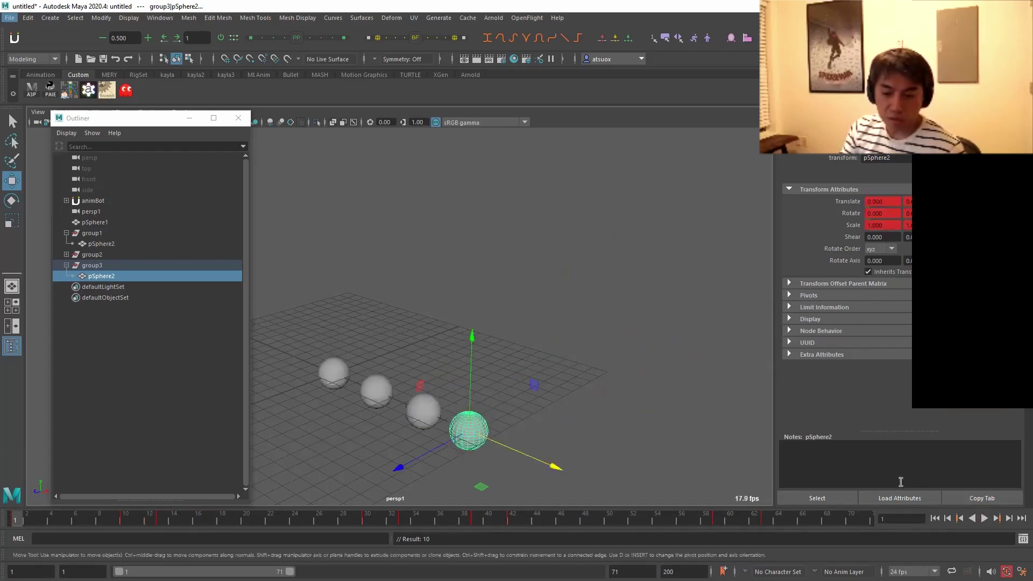
{"action": "left_click", "coordinate": [984, 517]}
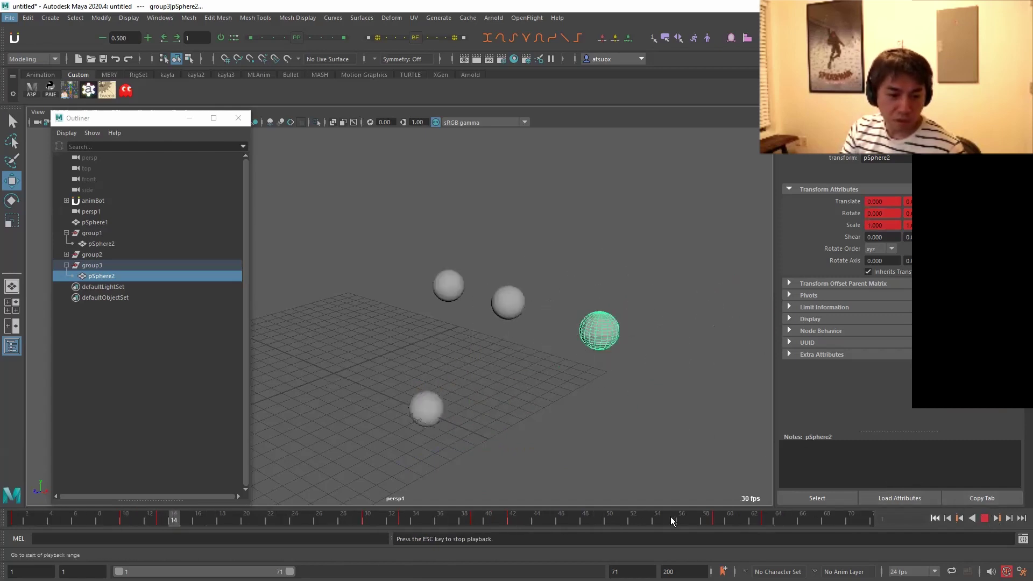
{"action": "key", "text": "Escape"}
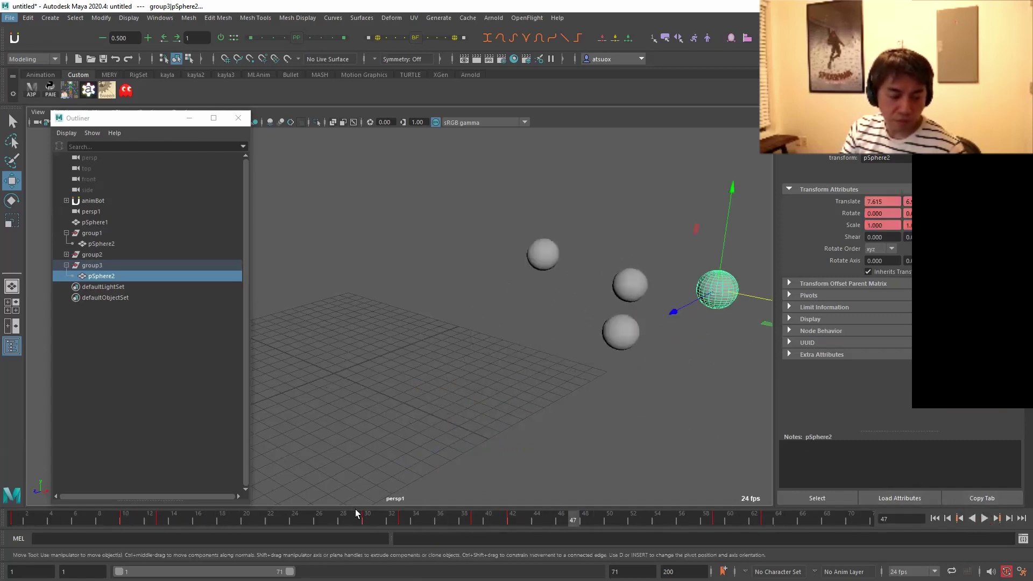
Try to retime the group3 sphere's hold key at frame 30 on the timeline.
{"action": "left_click", "coordinate": [369, 518]}
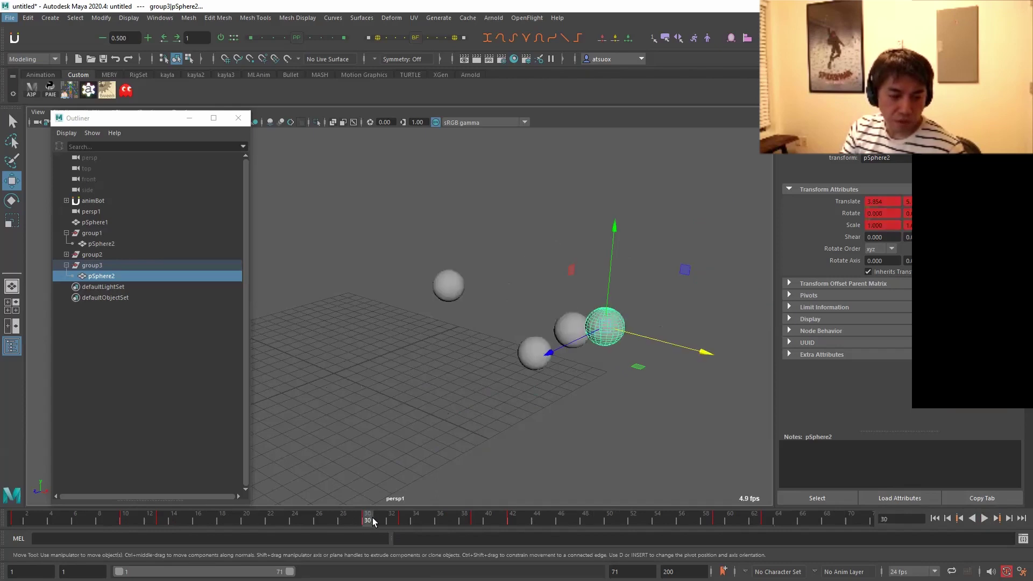
{"action": "left_click_drag", "start_coordinate": [373, 521], "coordinate": [380, 520]}
{"action": "key", "text": "s"}
{"action": "left_click", "coordinate": [365, 520]}
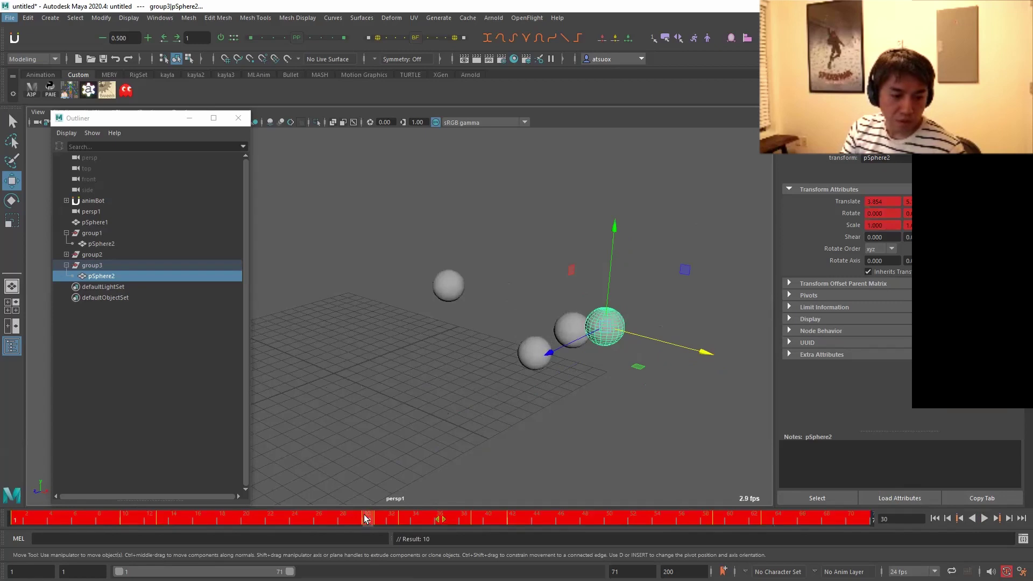
{"action": "left_click", "coordinate": [335, 521]}
{"action": "left_click_drag", "start_coordinate": [334, 525], "coordinate": [389, 518]}
{"action": "double_click", "coordinate": [405, 521], "text": "shift"}
{"action": "left_click", "coordinate": [403, 519], "text": "shift"}
{"action": "key", "text": "alt+v"}
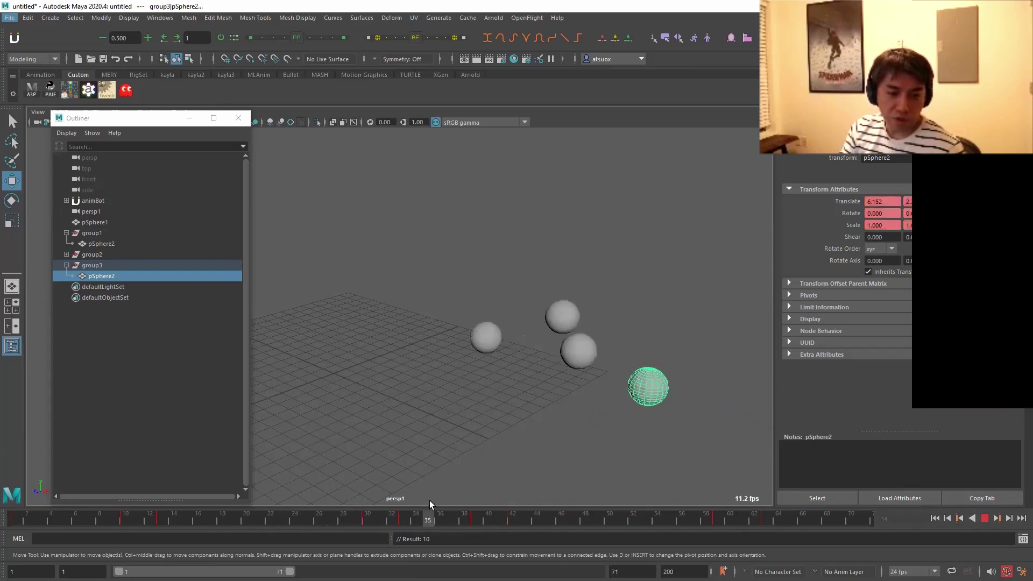
Try to retime the group3 sphere's hold key at frame 39 on the timeline.
{"action": "left_click", "coordinate": [479, 516]}
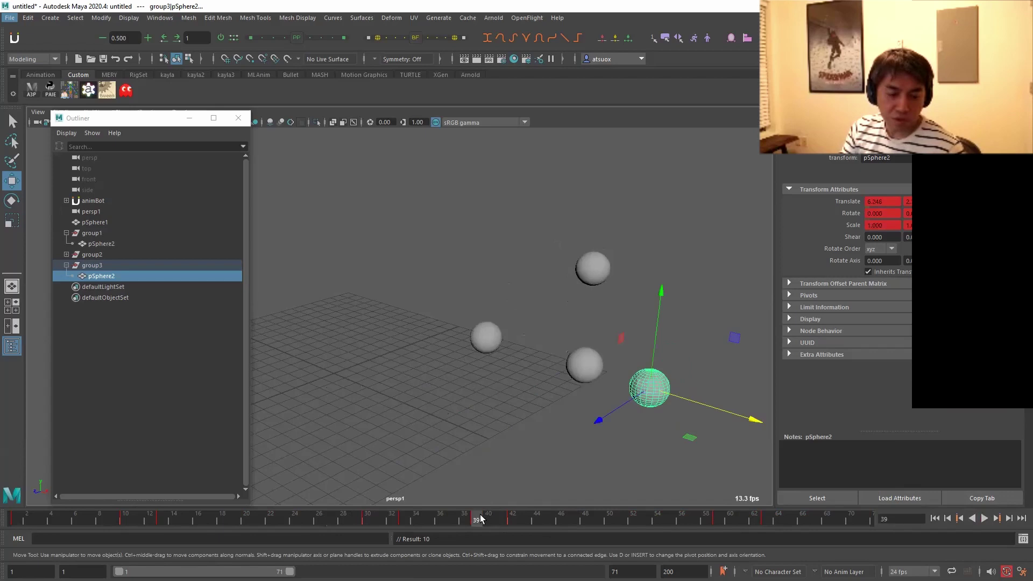
{"action": "left_click", "coordinate": [484, 516]}
{"action": "key", "text": "s"}
{"action": "left_click", "coordinate": [478, 515]}
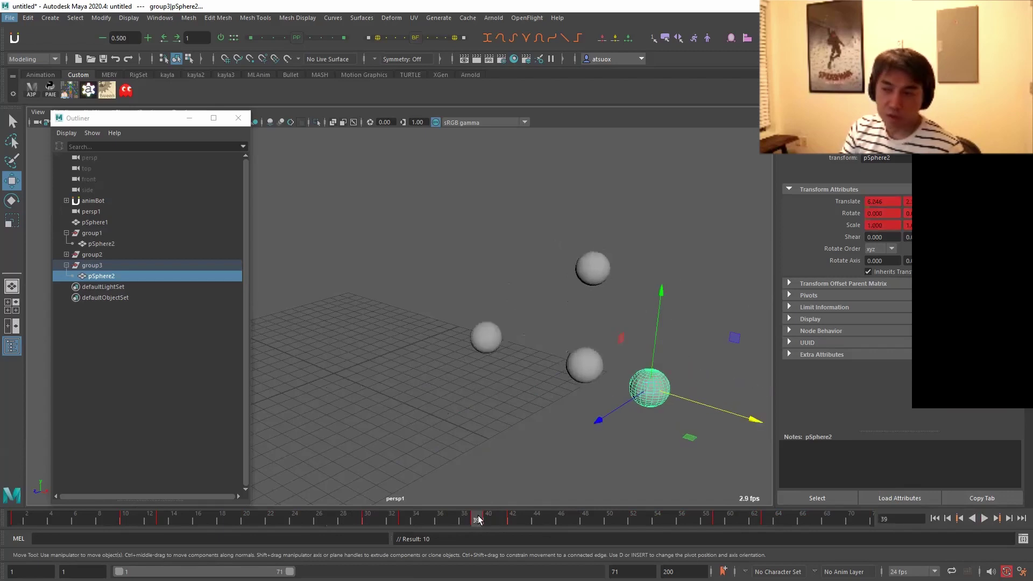
{"action": "double_click", "coordinate": [466, 521], "text": "shift"}
{"action": "double_click", "coordinate": [474, 518], "text": "shift"}
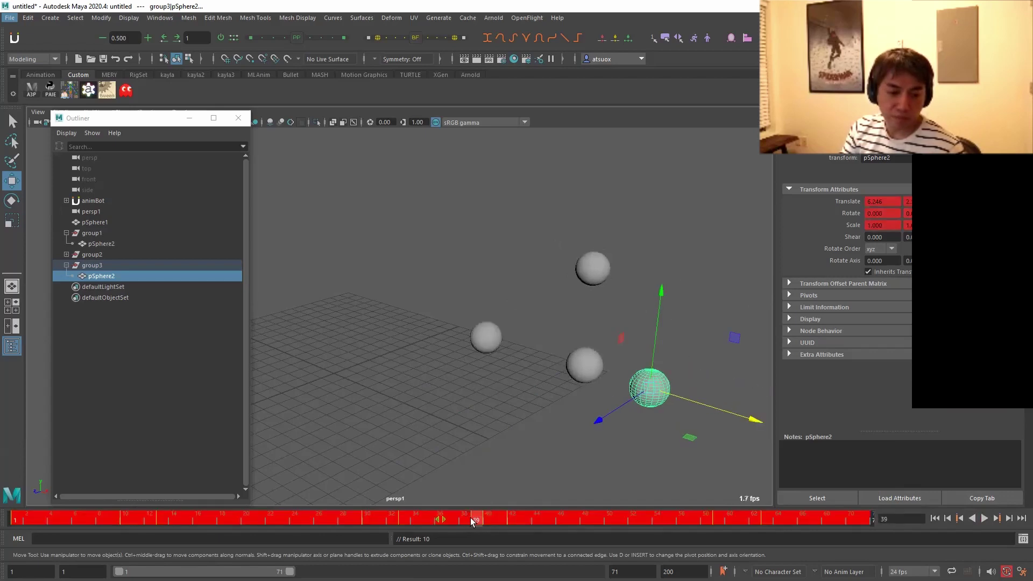
{"action": "left_click", "coordinate": [474, 517], "text": "shift"}
{"action": "left_click", "coordinate": [466, 520], "text": "shift"}
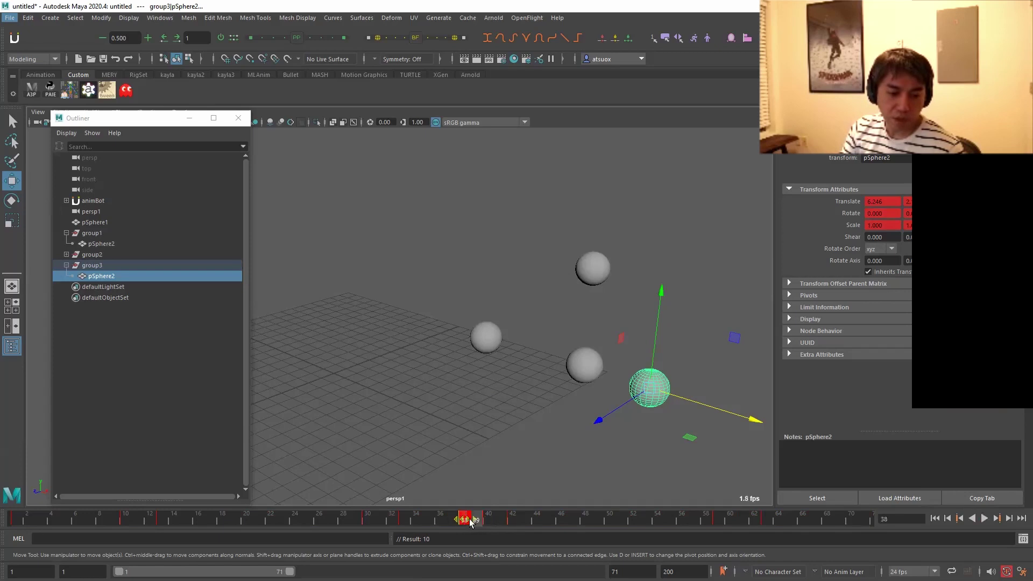
{"action": "left_click", "coordinate": [488, 519]}
{"action": "key", "text": "alt+v"}
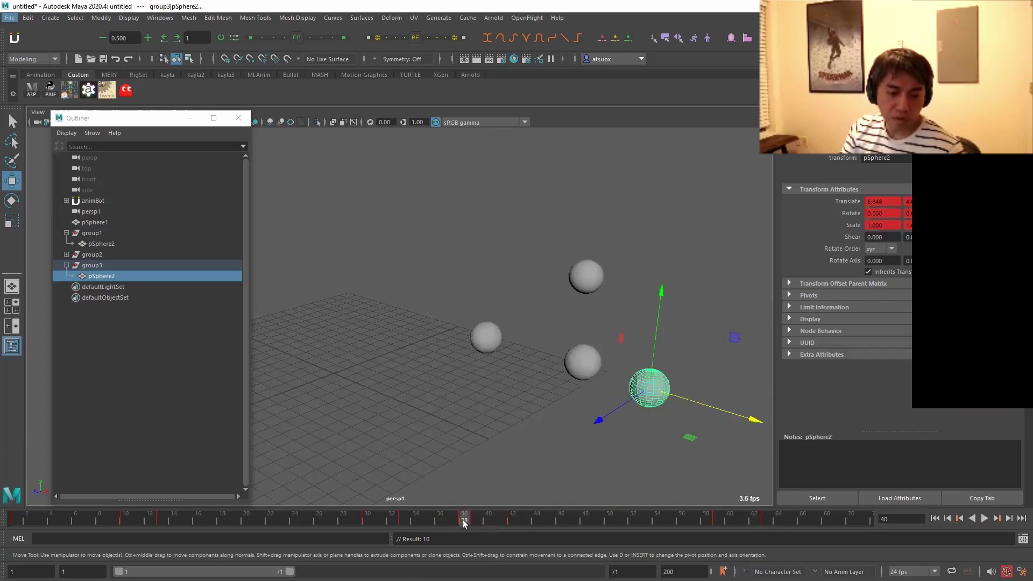
Try keying the group3 sphere at frame 41 and moving its frame 42 key to frame 44, and undo these changes.
{"action": "left_click", "coordinate": [507, 518]}
{"action": "double_click", "coordinate": [507, 518]}
{"action": "left_click", "coordinate": [504, 519]}
{"action": "key", "text": "s"}
{"action": "key", "text": "ctrl+z"}
{"action": "left_click", "coordinate": [515, 521], "text": "shift"}
{"action": "mouse_move", "coordinate": [518, 524]}
{"action": "left_mouse_down"}
{"action": "mouse_move", "coordinate": [533, 525]}
{"action": "mouse_move", "coordinate": [510, 518]}
{"action": "left_mouse_up"}
{"action": "left_click", "coordinate": [583, 520]}
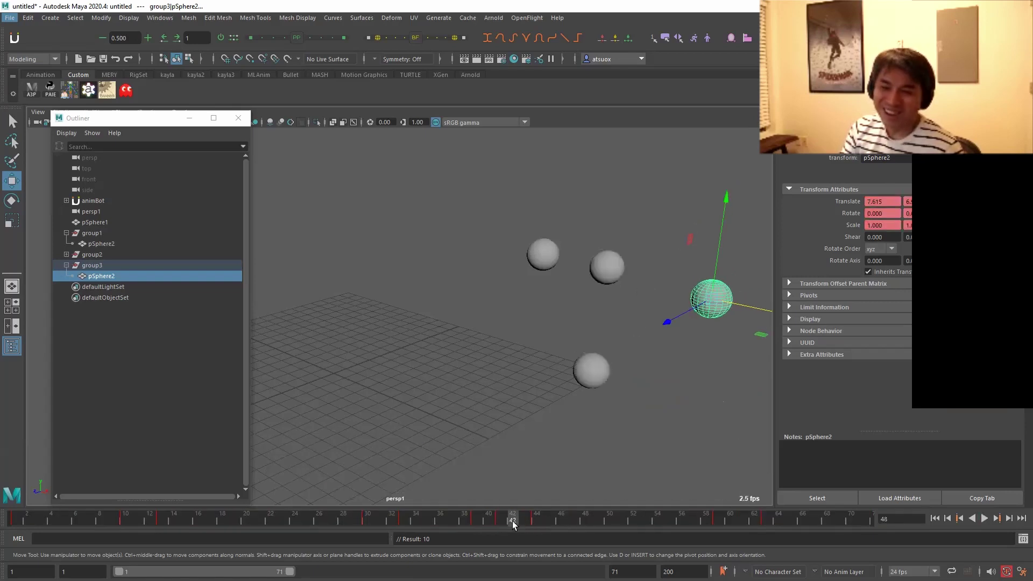
{"action": "left_click", "coordinate": [500, 518]}
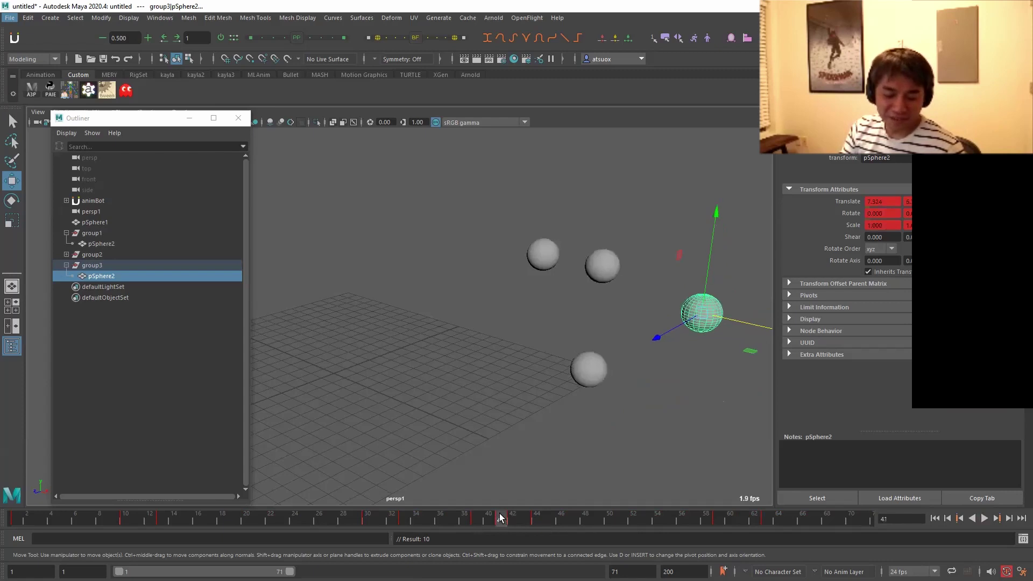
{"action": "left_click", "coordinate": [534, 518]}
{"action": "key", "text": "ctrl+z"}
{"action": "left_click", "coordinate": [482, 517]}
{"action": "key", "text": "alt+v"}
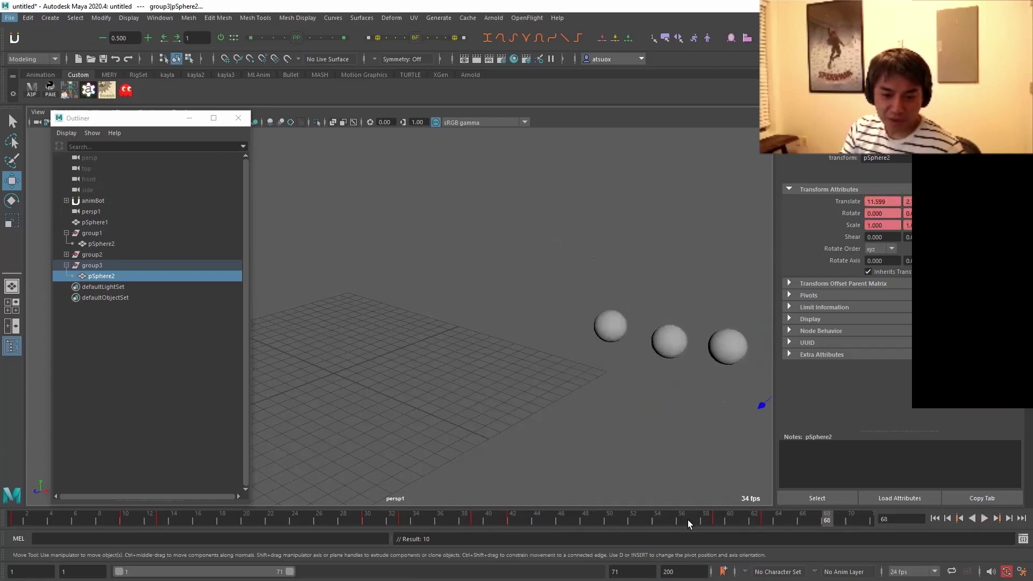
Add an in-between key to the group3 sphere at frame 60, and move the preceding hold key from frame 59 to frame 57.
{"action": "left_click", "coordinate": [720, 519]}
{"action": "mouse_move", "coordinate": [706, 520]}
{"action": "left_mouse_down"}
{"action": "mouse_move", "coordinate": [729, 519]}
{"action": "mouse_move", "coordinate": [711, 518]}
{"action": "left_mouse_up"}
{"action": "key", "text": "s"}
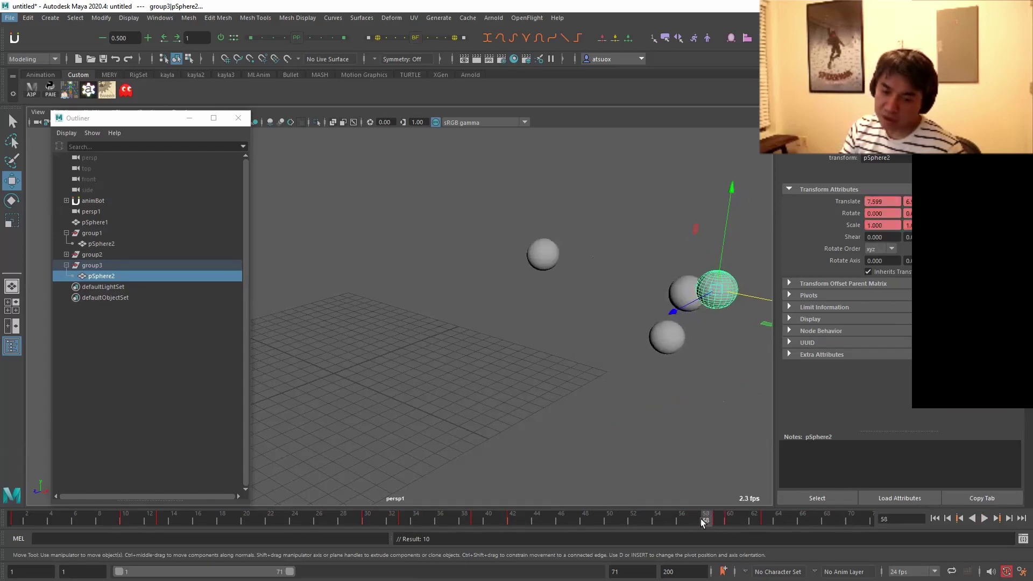
{"action": "key", "text": "alt+v"}
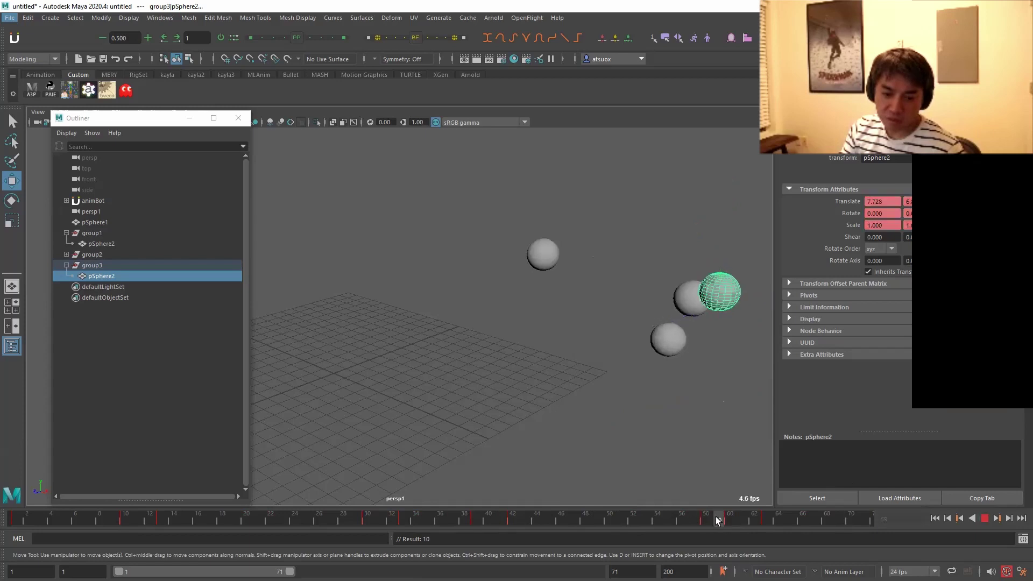
{"action": "left_click", "coordinate": [706, 521]}
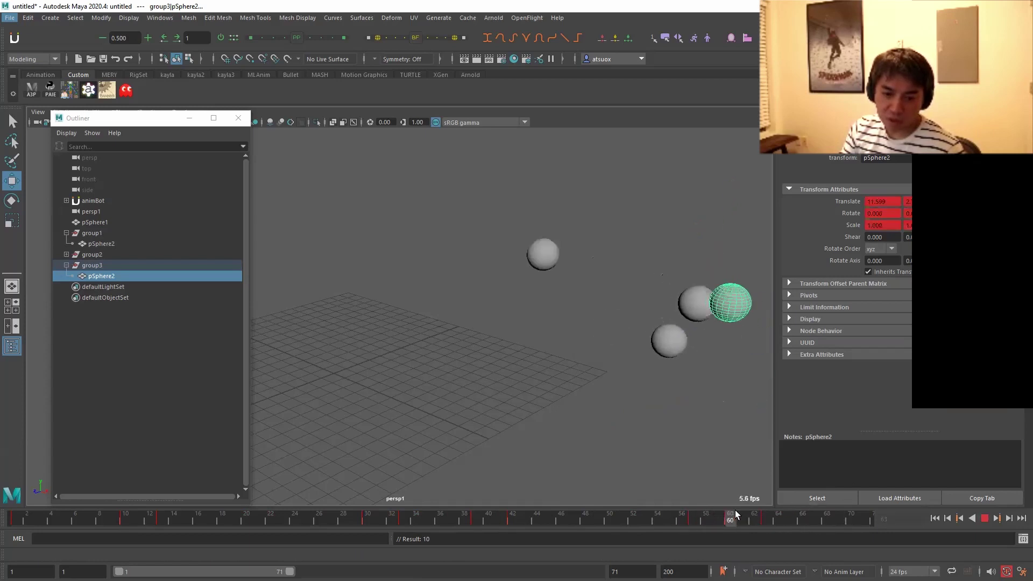
{"action": "key", "text": "alt+v"}
{"action": "left_click_drag", "start_coordinate": [701, 518], "coordinate": [6, 525]}
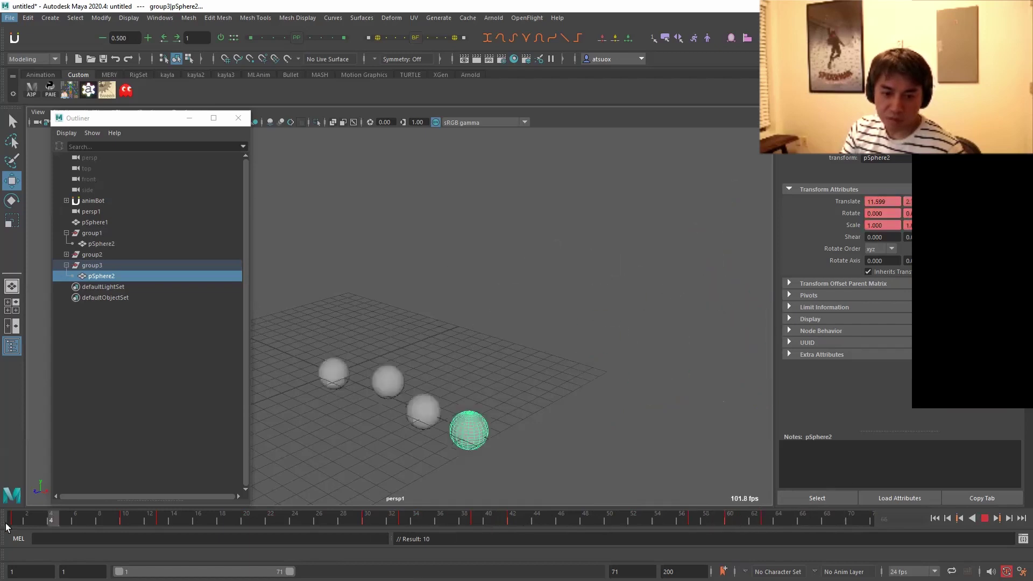
Play back the four spheres to compare the retimed group3 sphere with the original blocking.
{"action": "key", "text": "alt+v"}
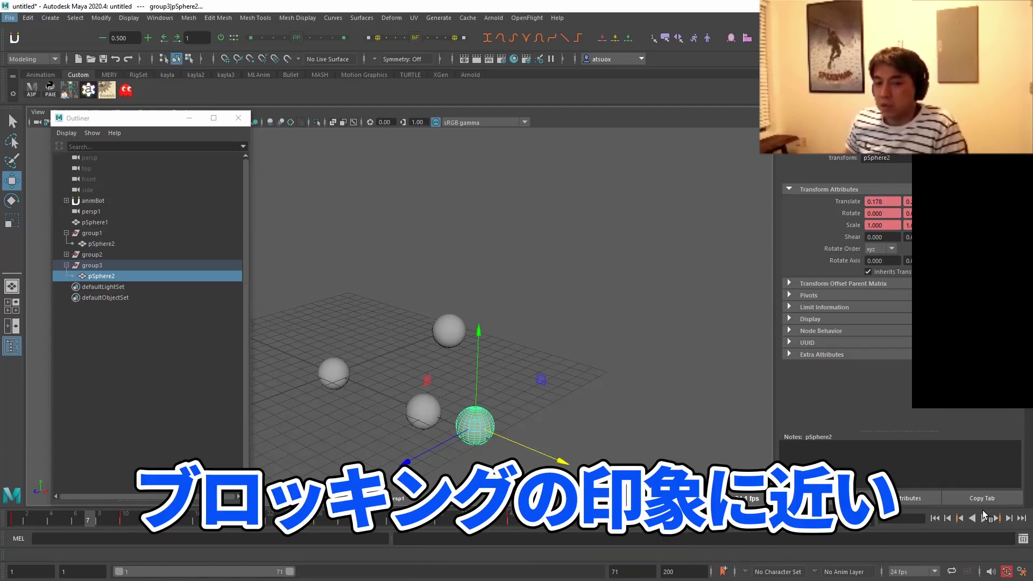
{"action": "left_click", "coordinate": [983, 520]}
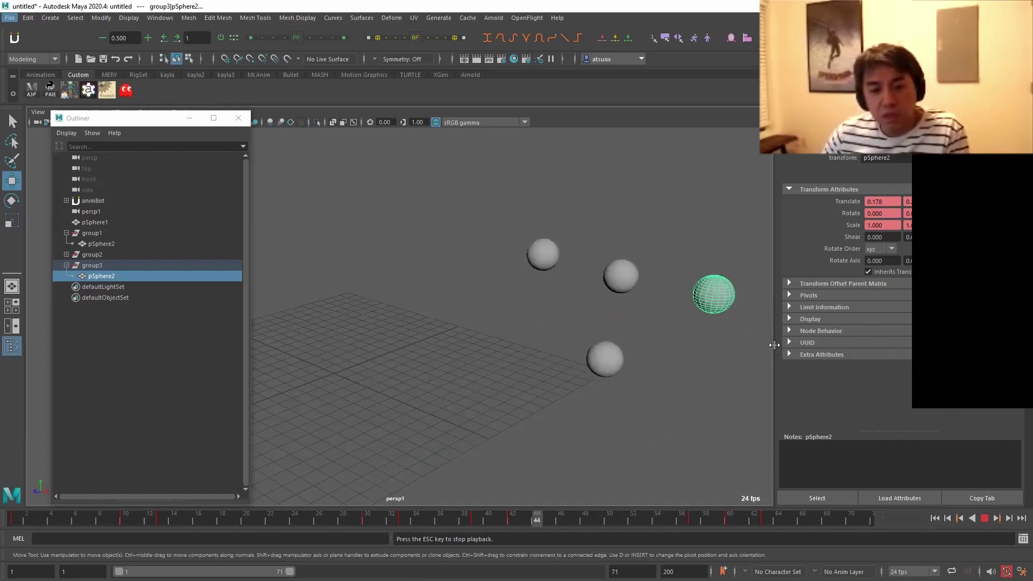
{"action": "left_click", "coordinate": [984, 517]}
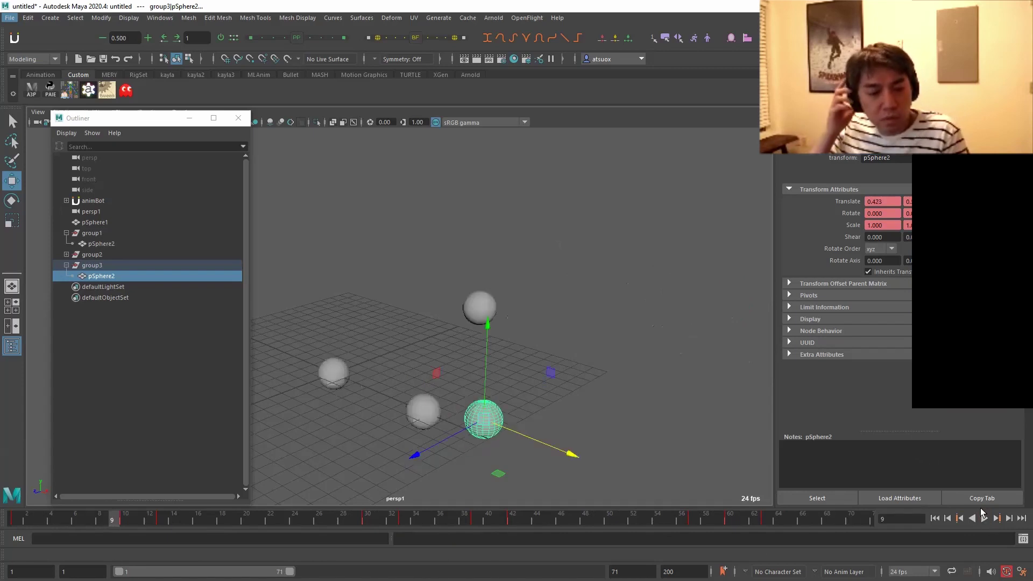
Select all four spheres in the viewport.
{"action": "left_click", "coordinate": [617, 238]}
{"action": "left_click_drag", "start_coordinate": [326, 281], "coordinate": [605, 335]}
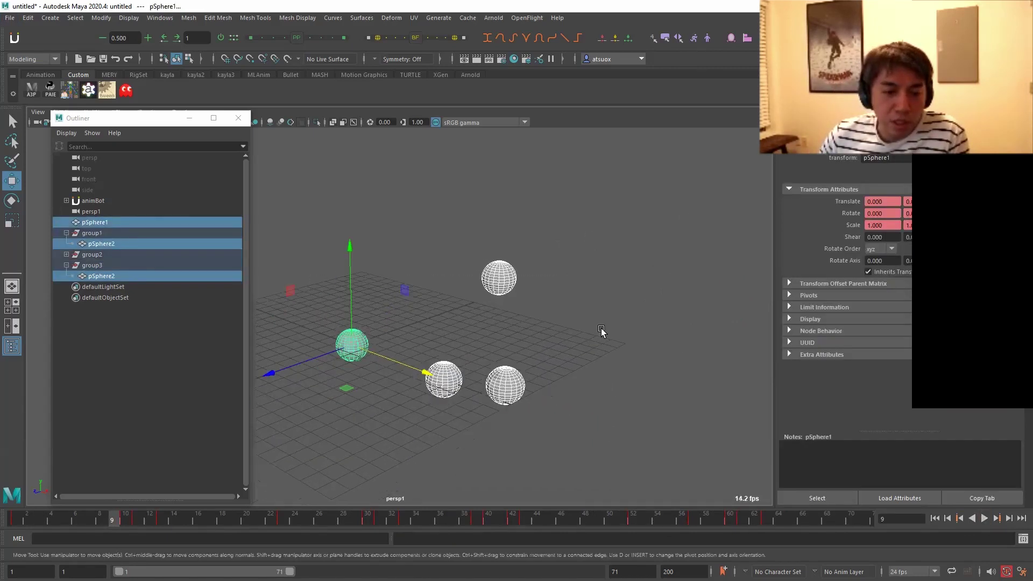